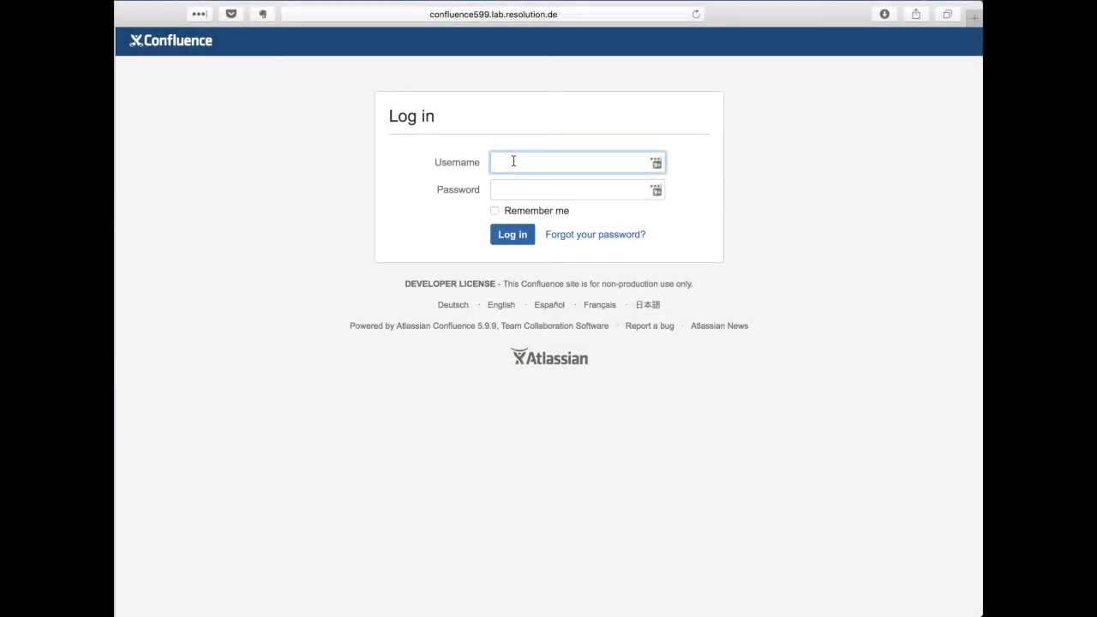
- Sign in to Confluence as the admin user with its password
{"action": "type", "text": "admin"}
{"action": "key", "text": "BackSpace"}
{"action": "key", "text": "BackSpace"}
{"action": "key", "text": "BackSpace"}
{"action": "key", "text": "BackSpace"}
{"action": "type", "text": "admin"}
{"action": "key", "text": "Tab"}
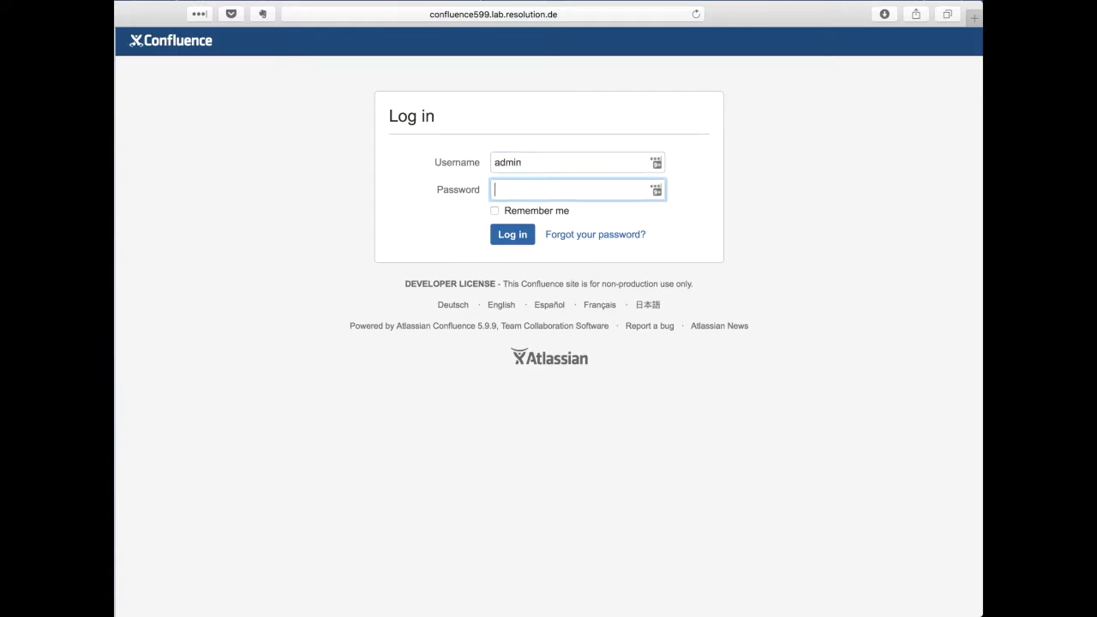
{"action": "key", "text": "Return"}
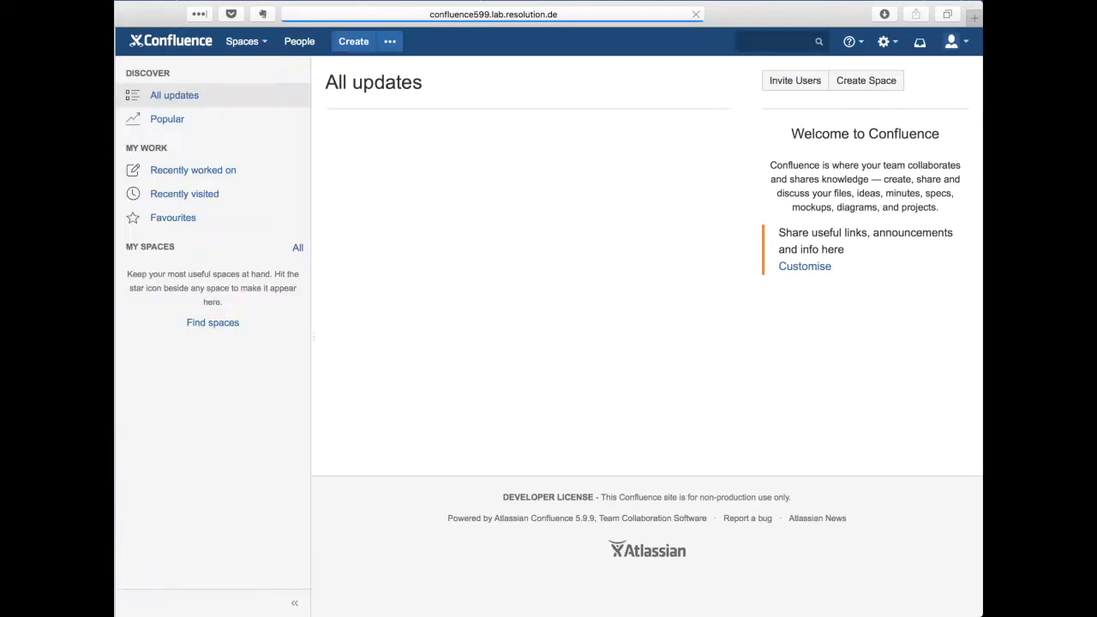
- Confirm administrator access for Add-ons administration and go to Find new add-ons
{"action": "left_click", "coordinate": [896, 48]}
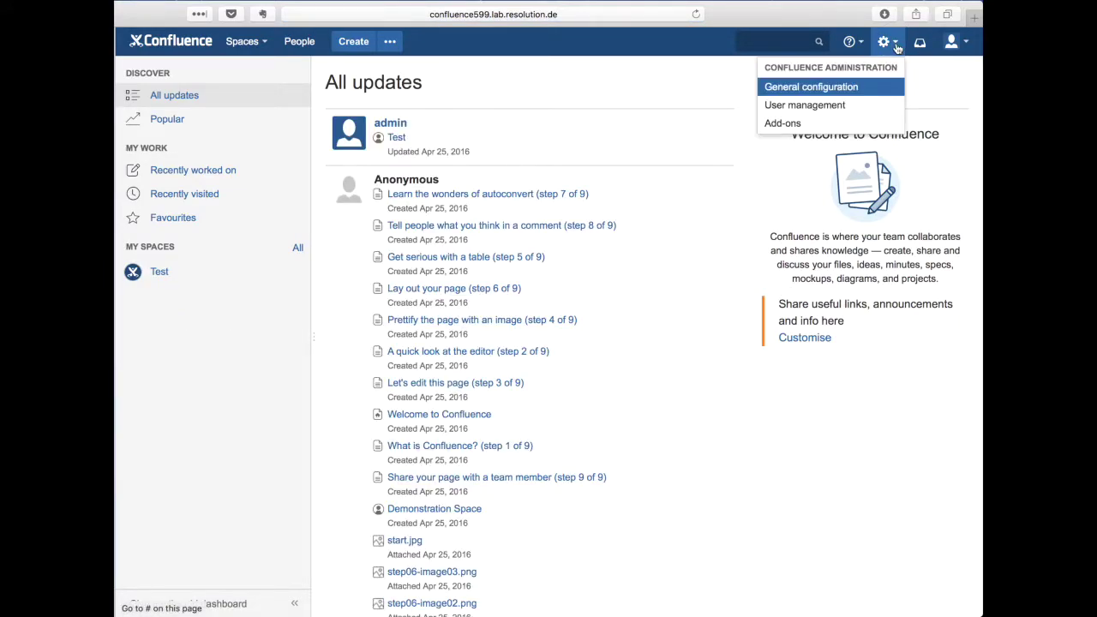
{"action": "left_click", "coordinate": [797, 126]}
{"action": "type", "text": "•••••••"}
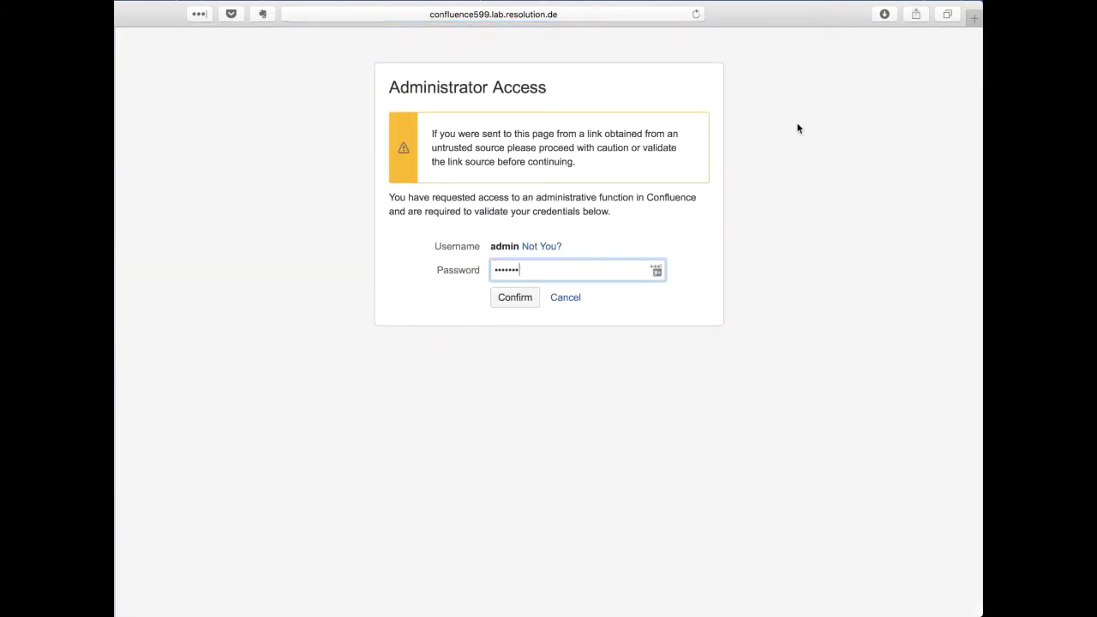
{"action": "double_click", "coordinate": [546, 269]}
{"action": "type", "text": "••••••••"}
{"action": "type", "text": "•"}
{"action": "key", "text": "Return"}
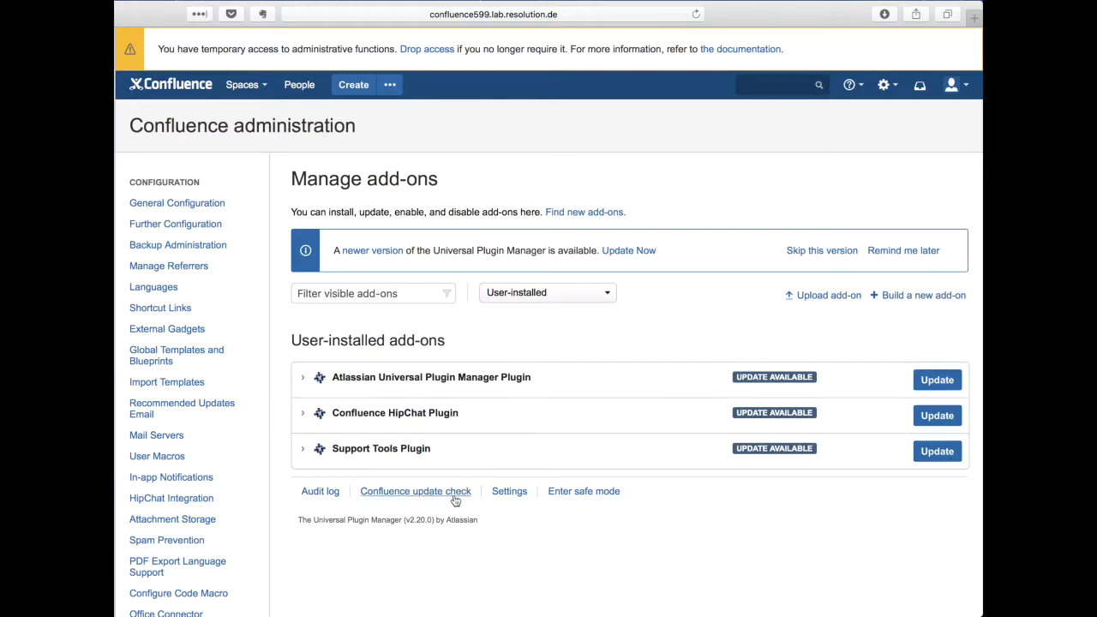
{"action": "left_click", "coordinate": [592, 216]}
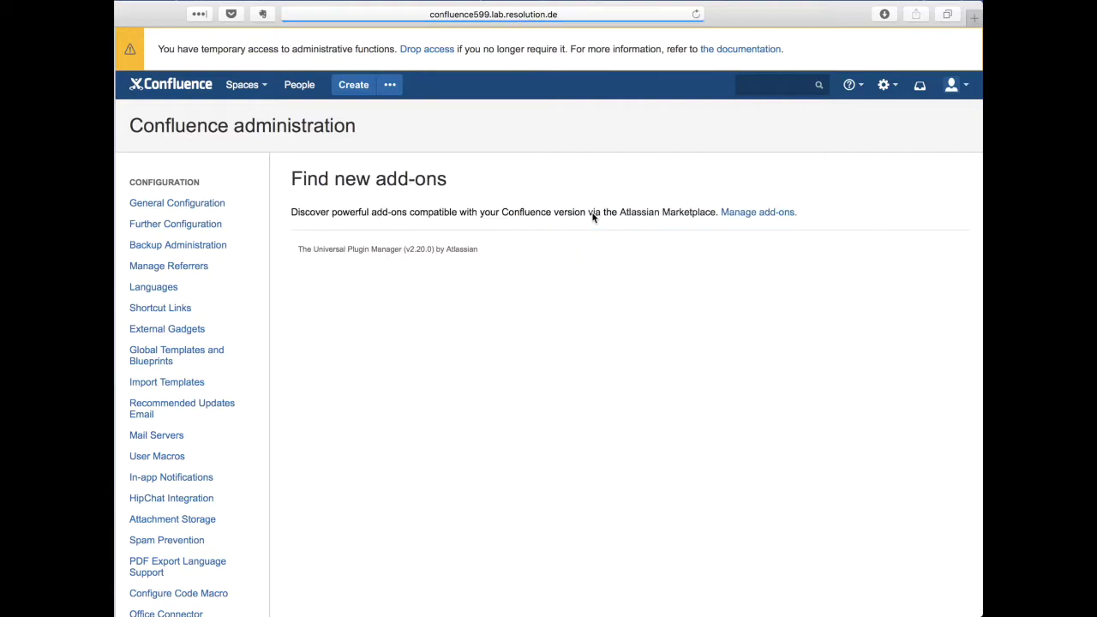
- Search the Marketplace for 'saml', start the SAML SingleSignOn free trial and accept the terms
{"action": "left_click", "coordinate": [344, 240]}
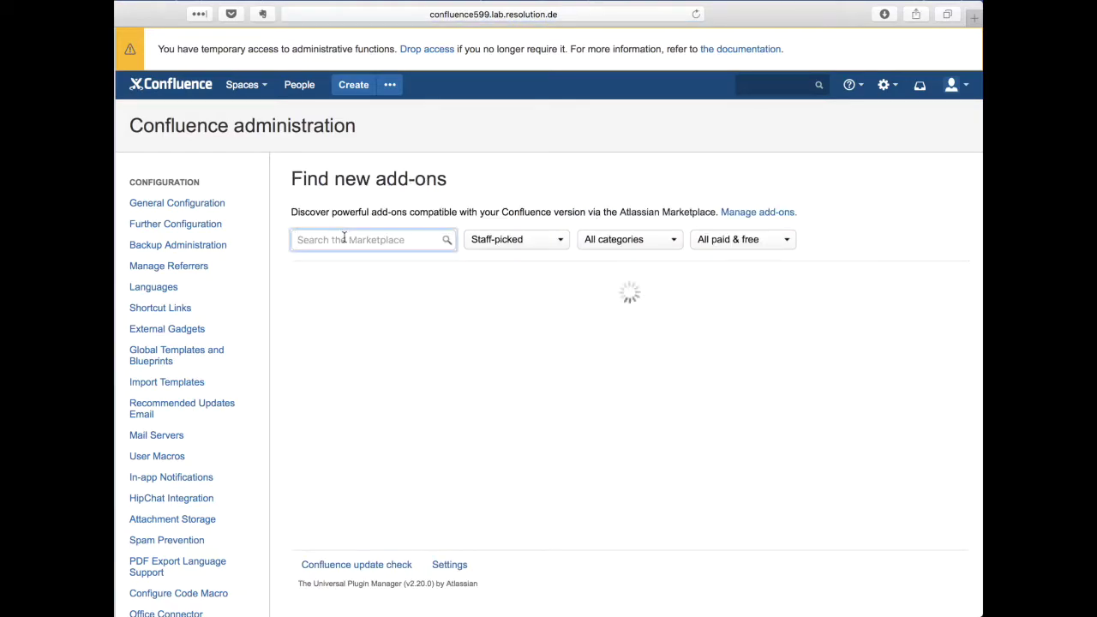
{"action": "type", "text": "s"}
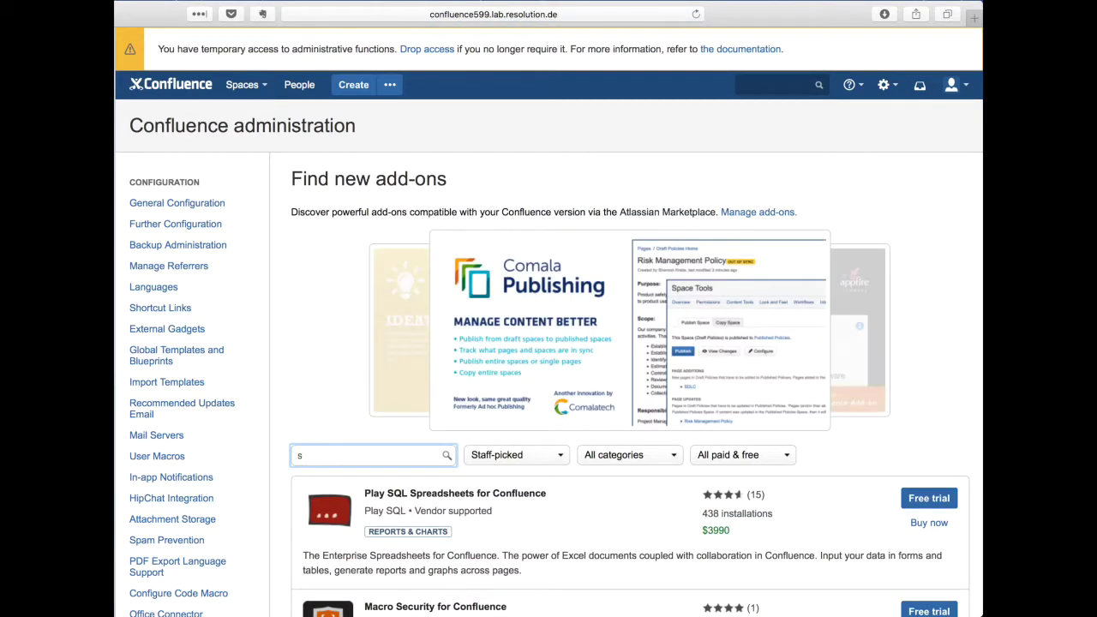
{"action": "type", "text": "aml"}
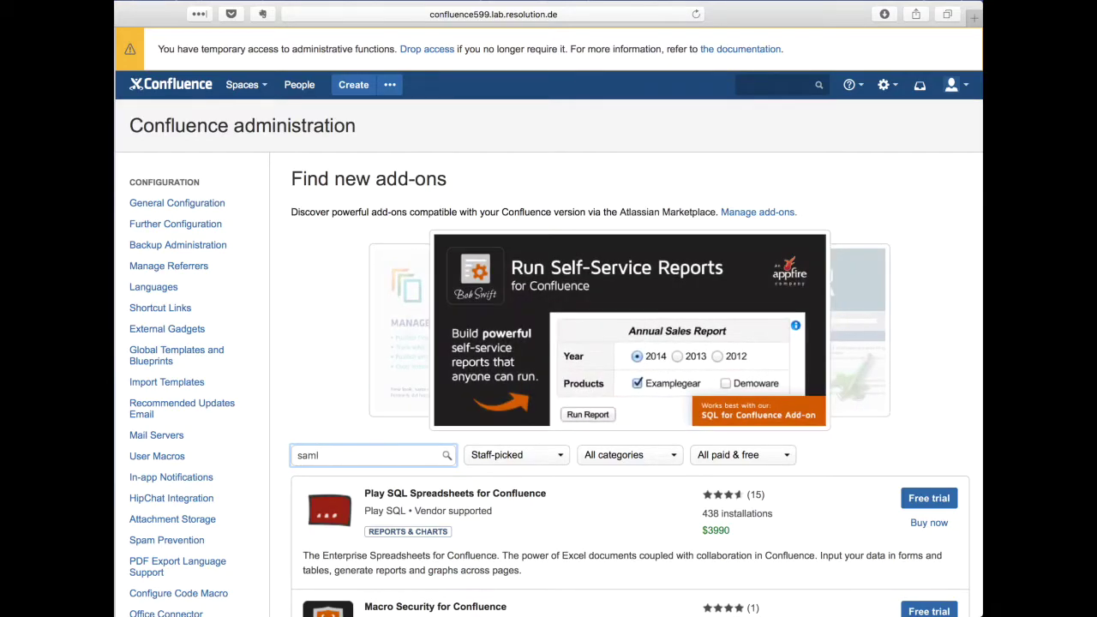
{"action": "key", "text": "Return"}
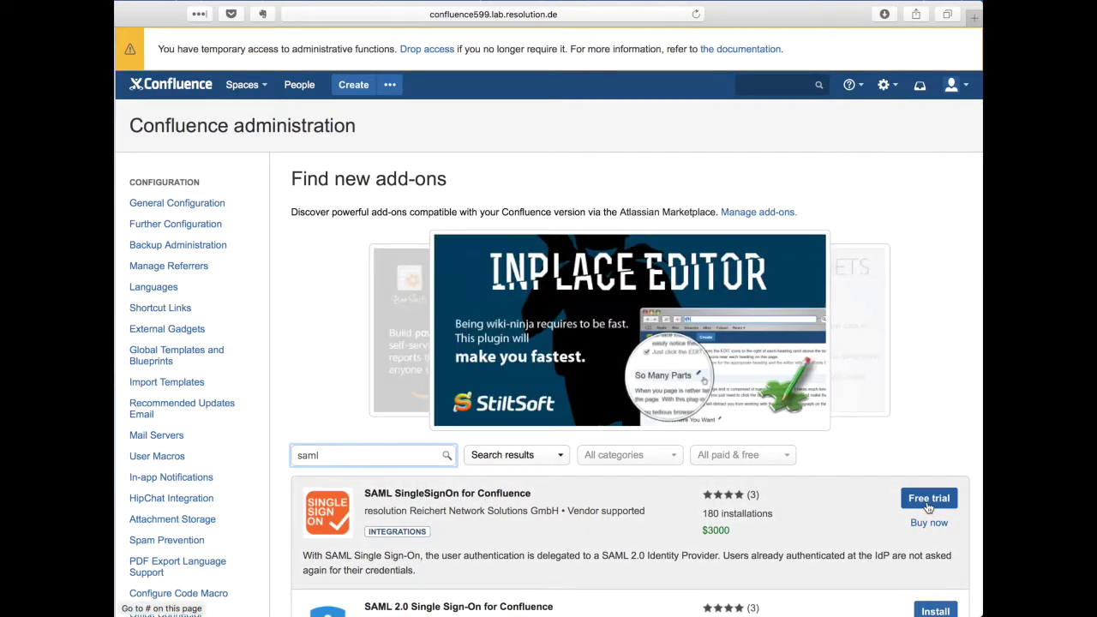
{"action": "left_click", "coordinate": [928, 504]}
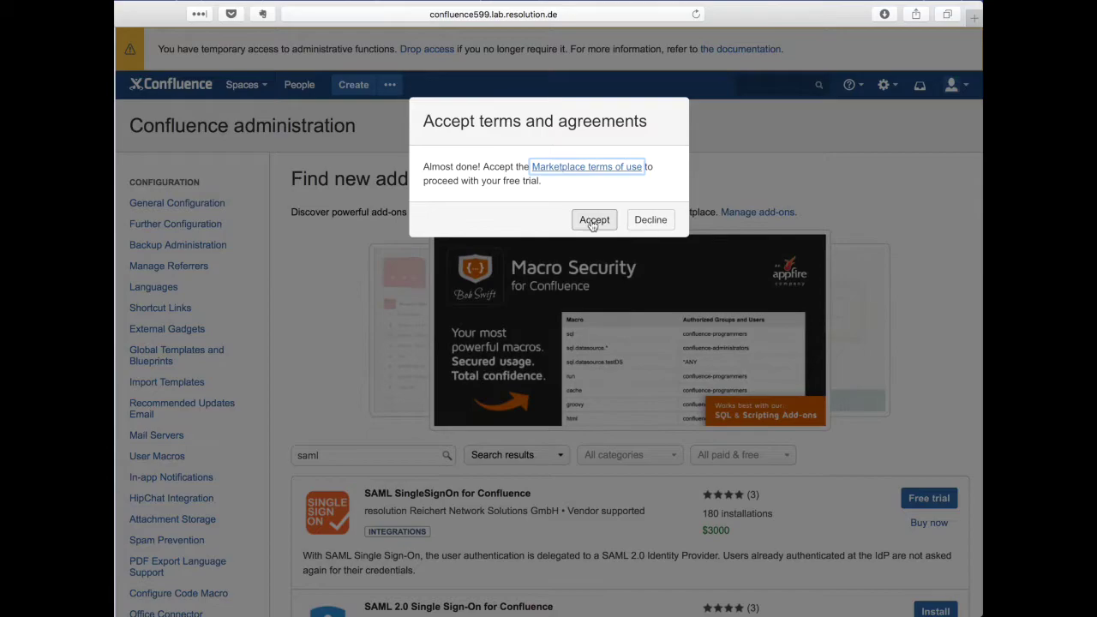
{"action": "left_click", "coordinate": [592, 223]}
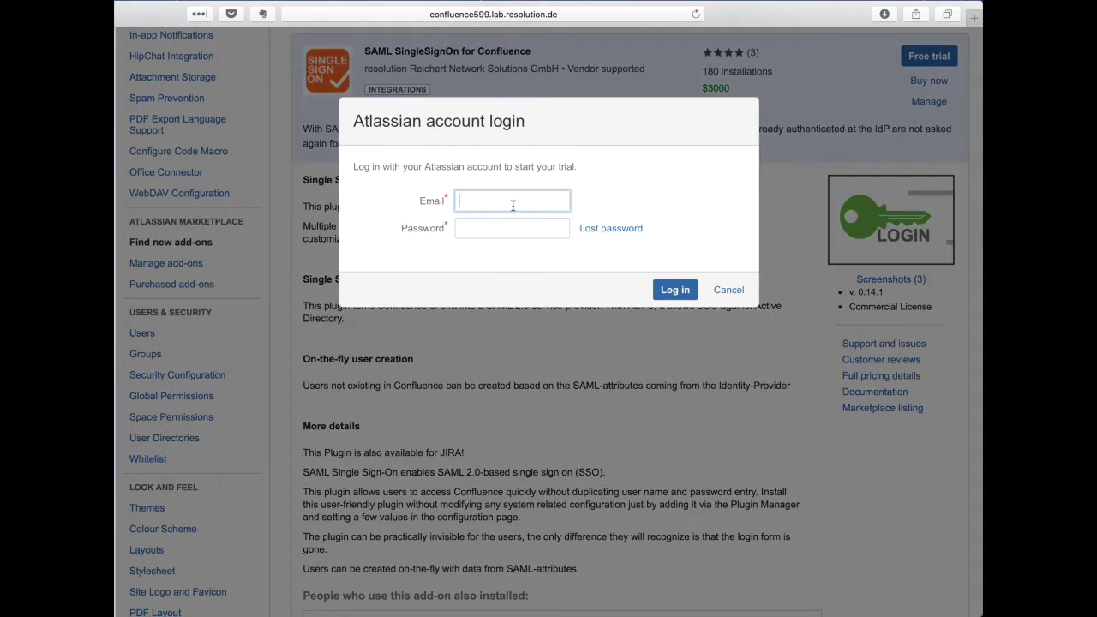
- Log in with the Atlassian account e-mail and password, then close 'Licensed and ready to go!'
{"action": "key", "text": "Tab"}
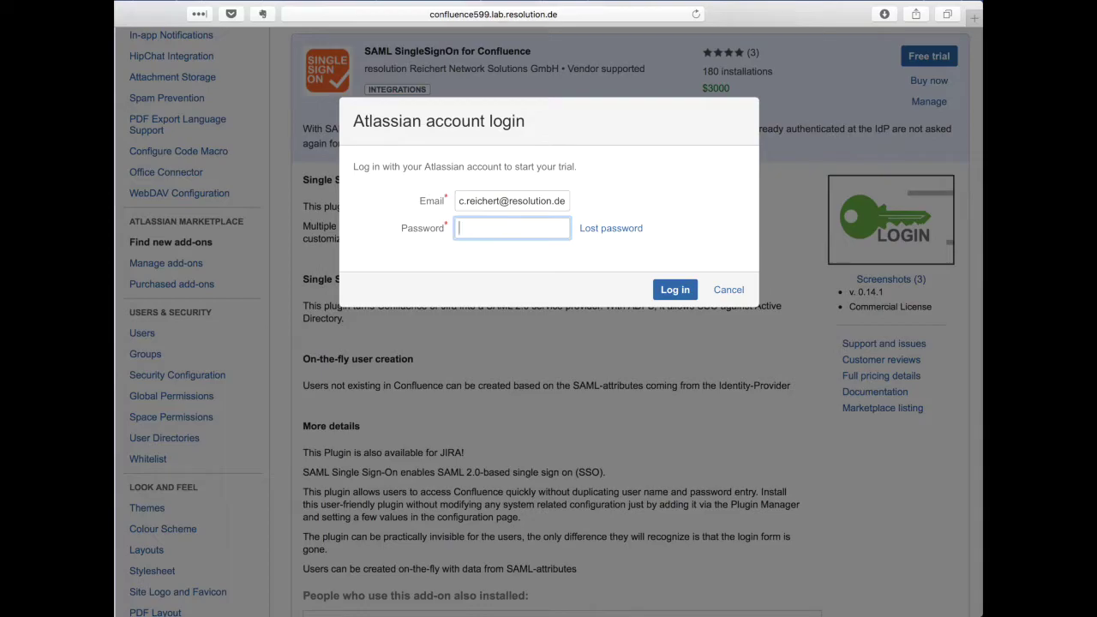
{"action": "type", "text": "••••••••••••••"}
{"action": "left_click", "coordinate": [669, 289]}
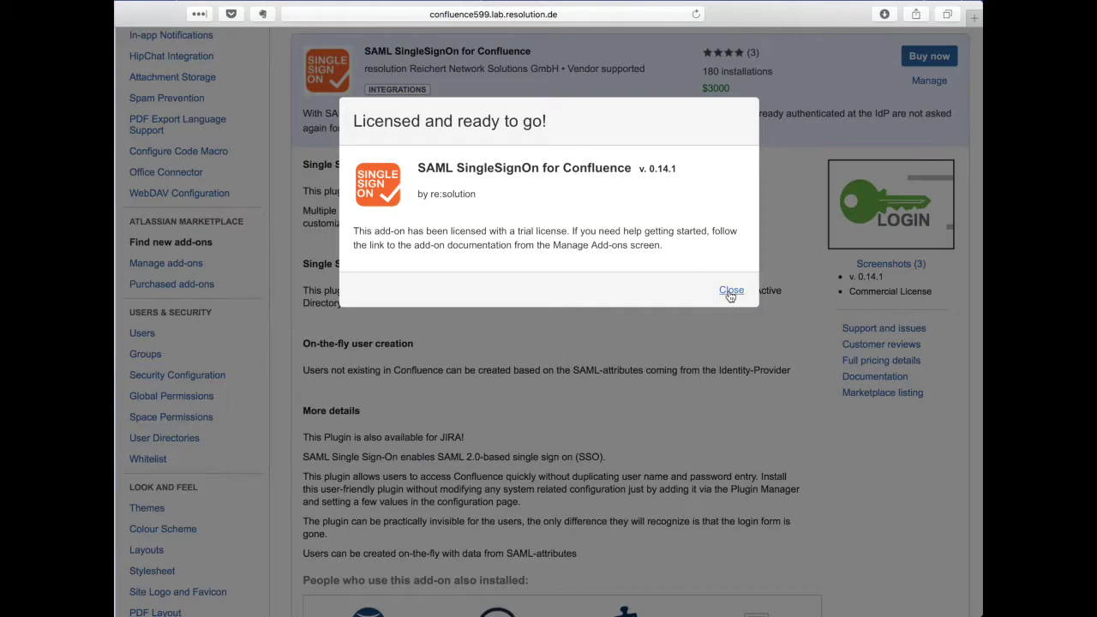
{"action": "left_click", "coordinate": [731, 292]}
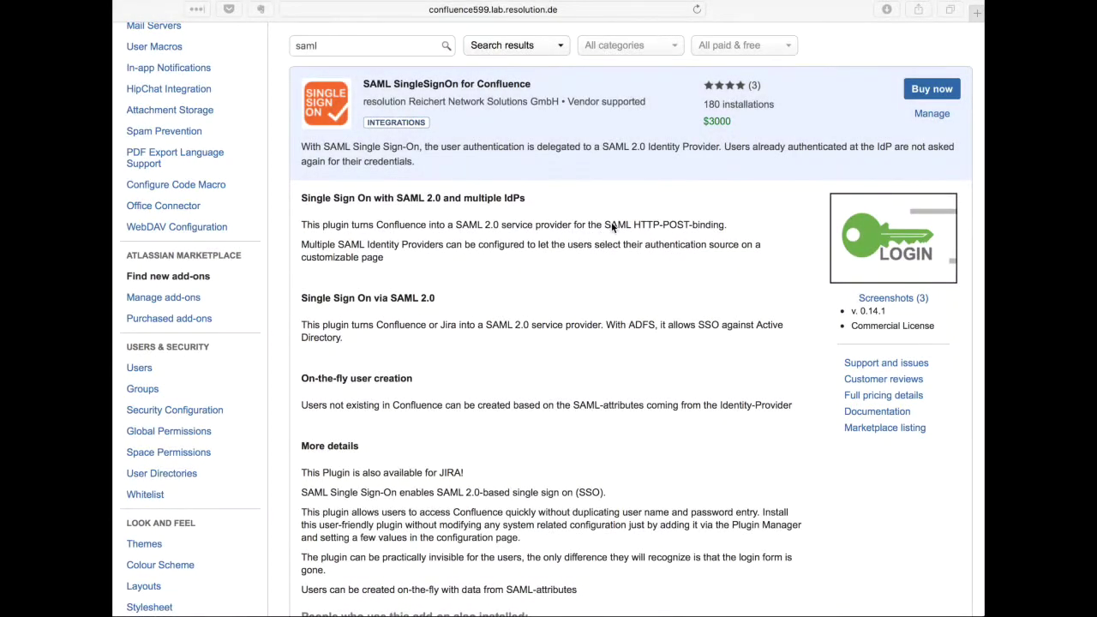
- Open Configure for SAML SingleSignOn and copy the SAML Metadata link address
{"action": "left_click", "coordinate": [921, 117]}
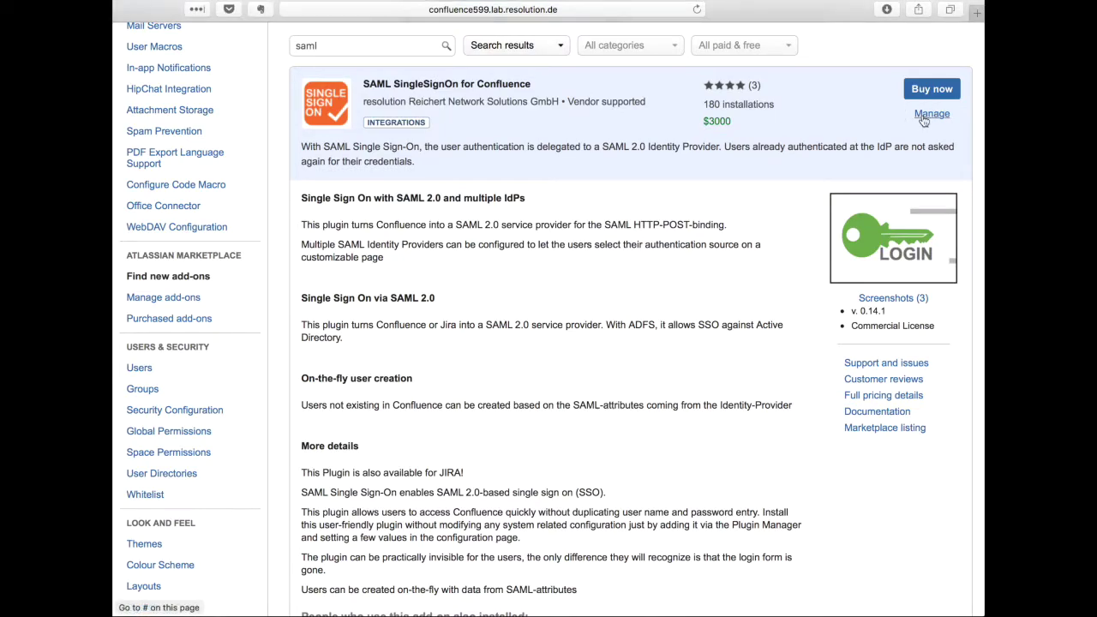
{"action": "left_click", "coordinate": [934, 117]}
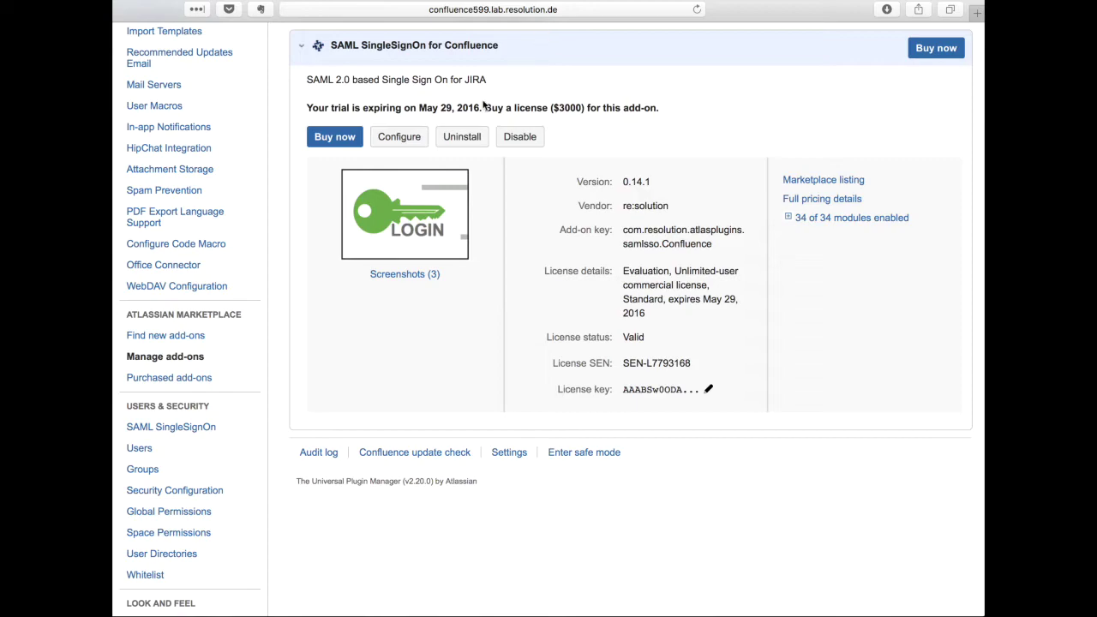
{"action": "left_click", "coordinate": [400, 140]}
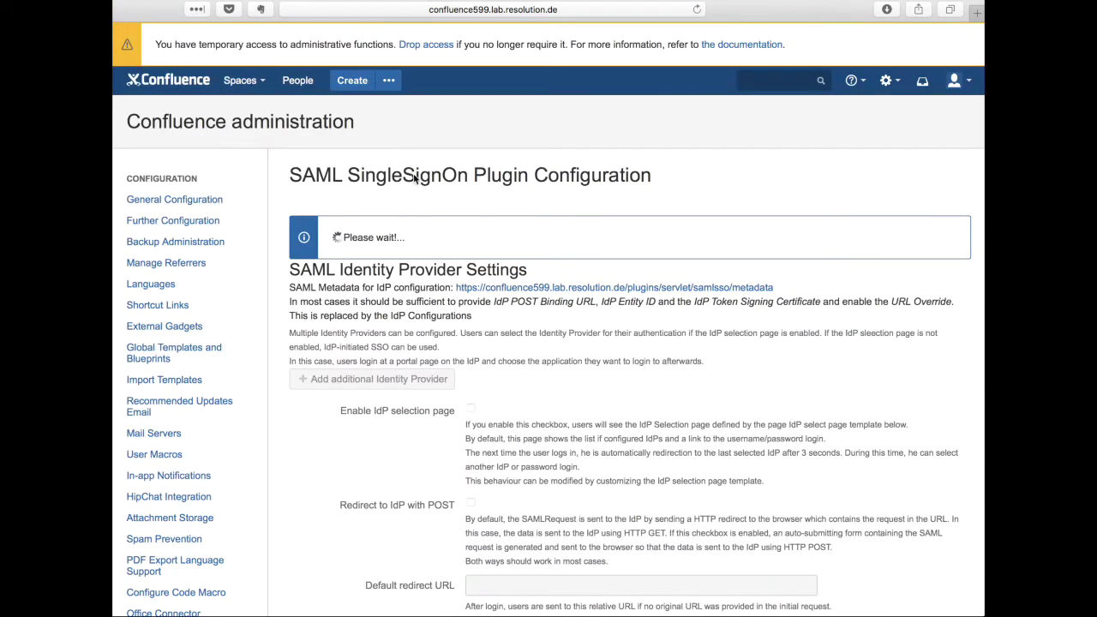
{"action": "left_click", "coordinate": [576, 231], "text": "super"}
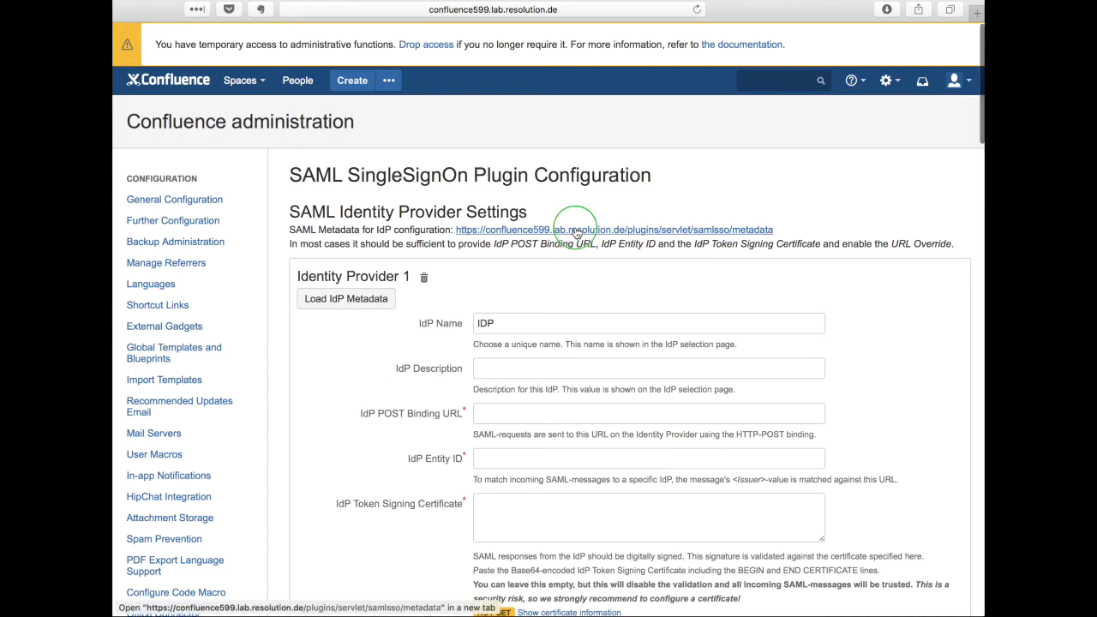
{"action": "right_click", "coordinate": [576, 232]}
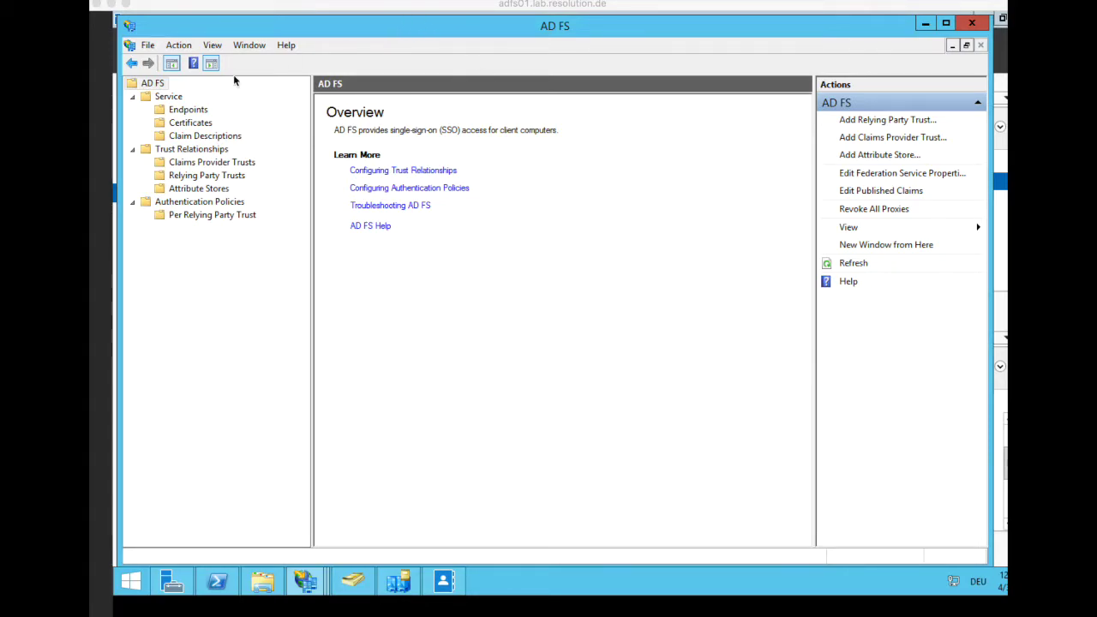
- Start the Add Relying Party Trust Wizard and paste the Confluence metadata address
{"action": "left_click", "coordinate": [867, 119]}
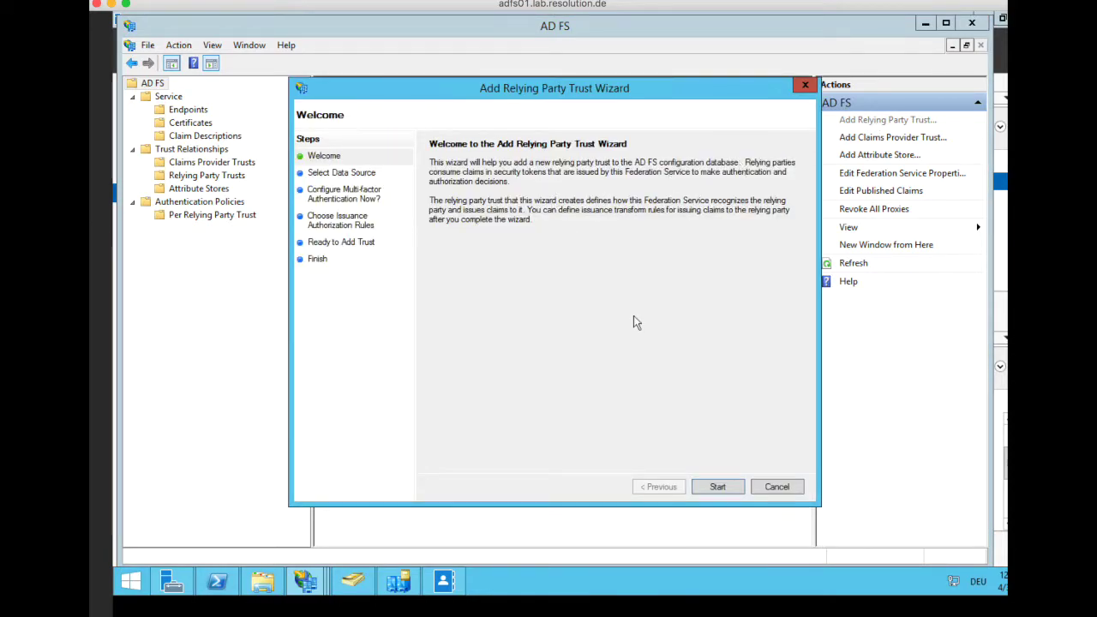
{"action": "left_click", "coordinate": [716, 487]}
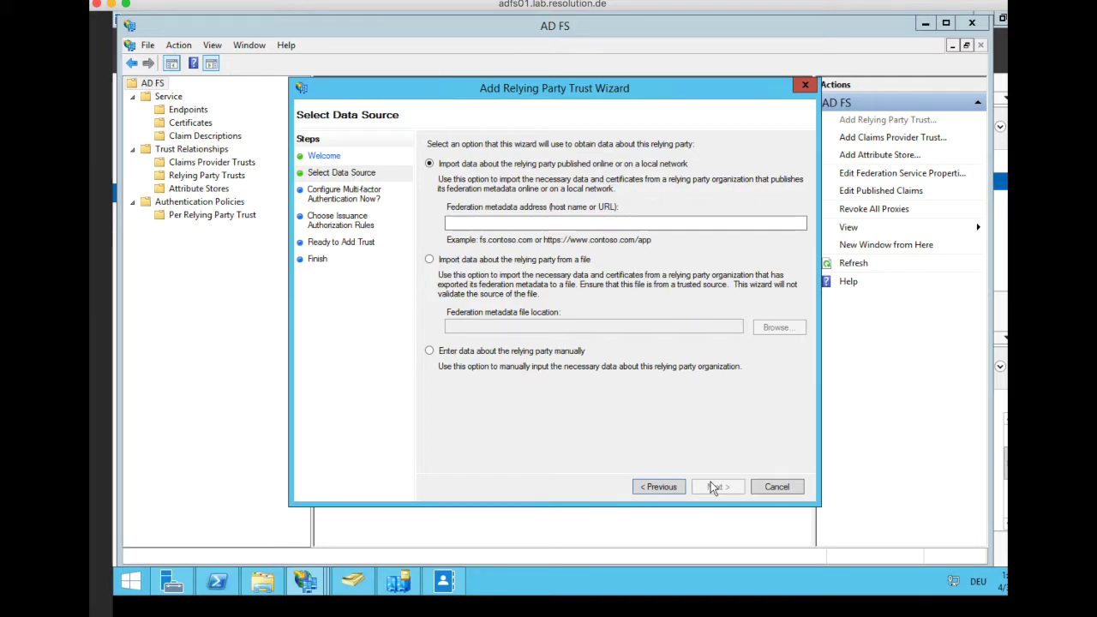
{"action": "left_click", "coordinate": [550, 222]}
{"action": "right_click", "coordinate": [550, 220]}
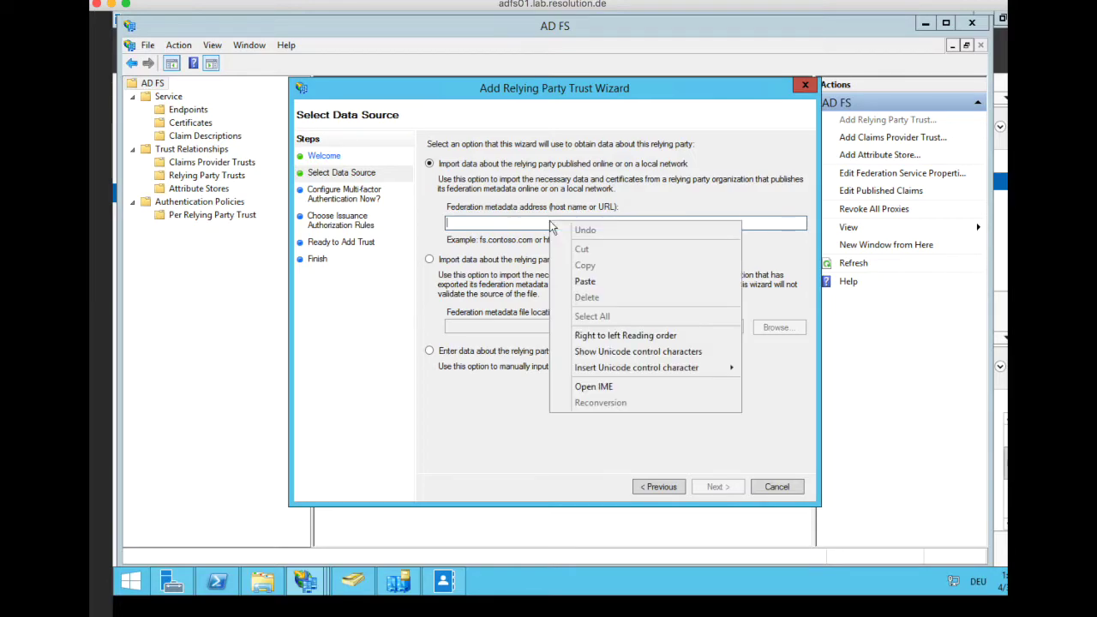
{"action": "left_click", "coordinate": [585, 282]}
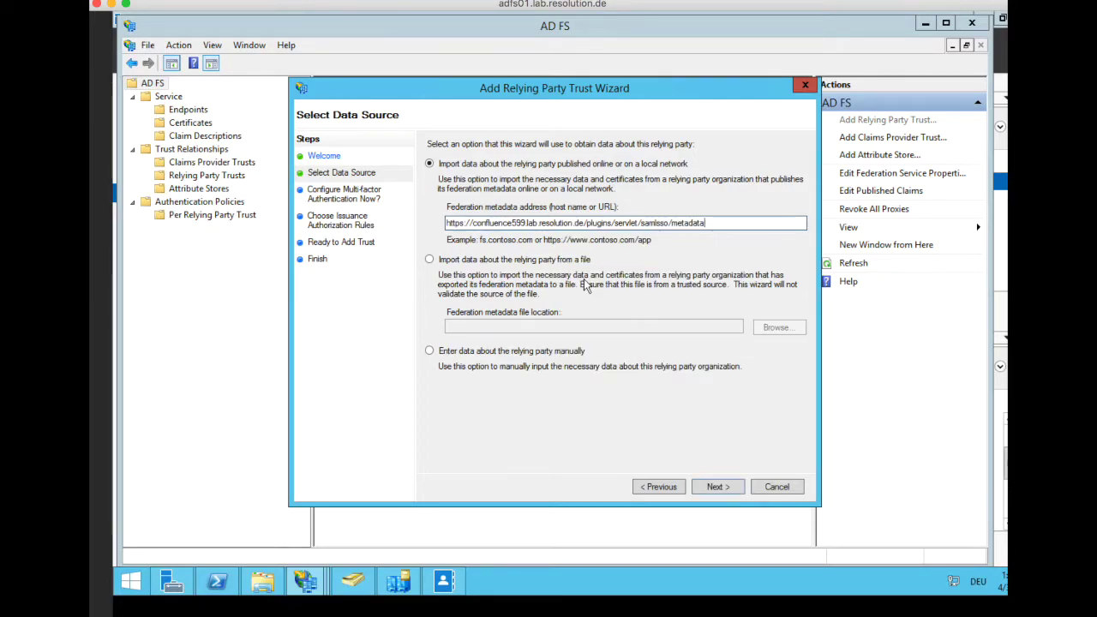
{"action": "left_click", "coordinate": [715, 487]}
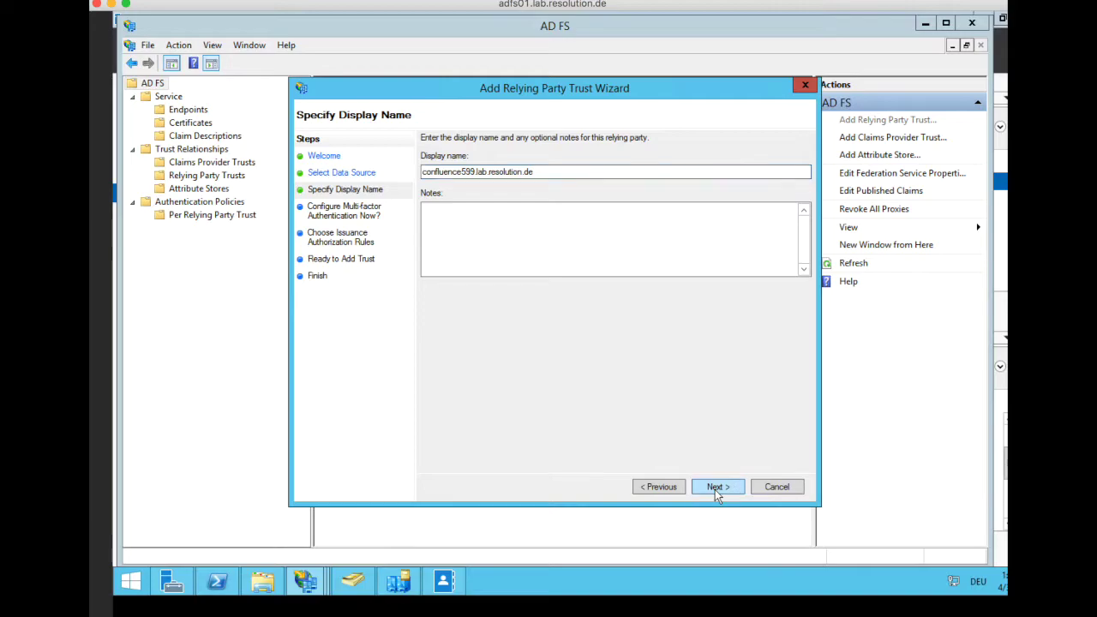
- Keep the confluence599 name, skip MFA, permit all users, add the trust and open claim rules
{"action": "left_click", "coordinate": [717, 488]}
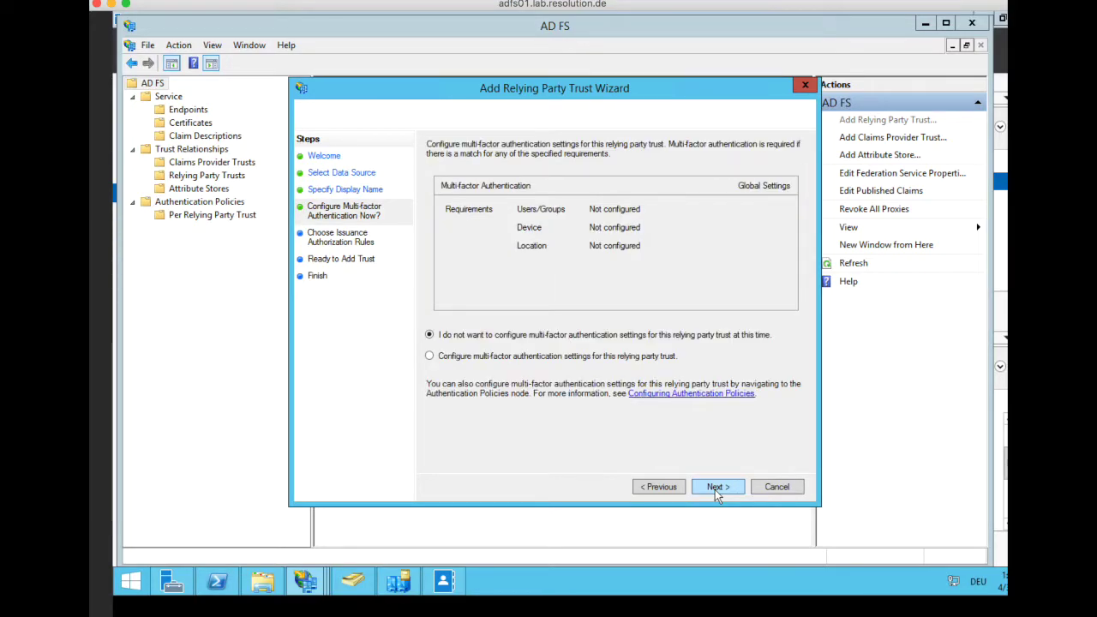
{"action": "left_click", "coordinate": [716, 490]}
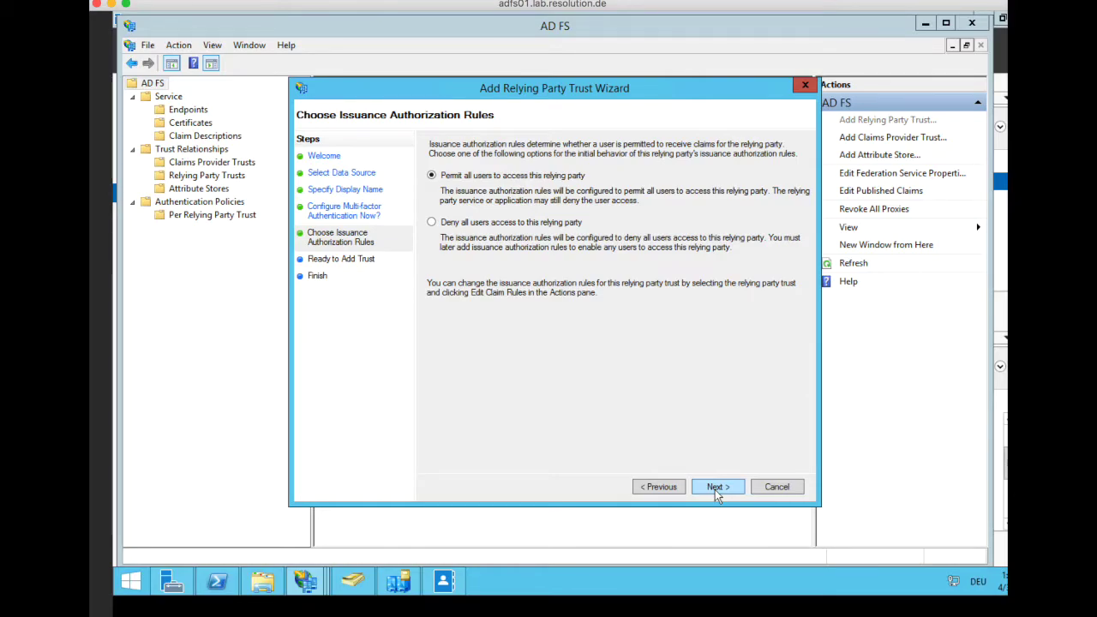
{"action": "left_click", "coordinate": [715, 490]}
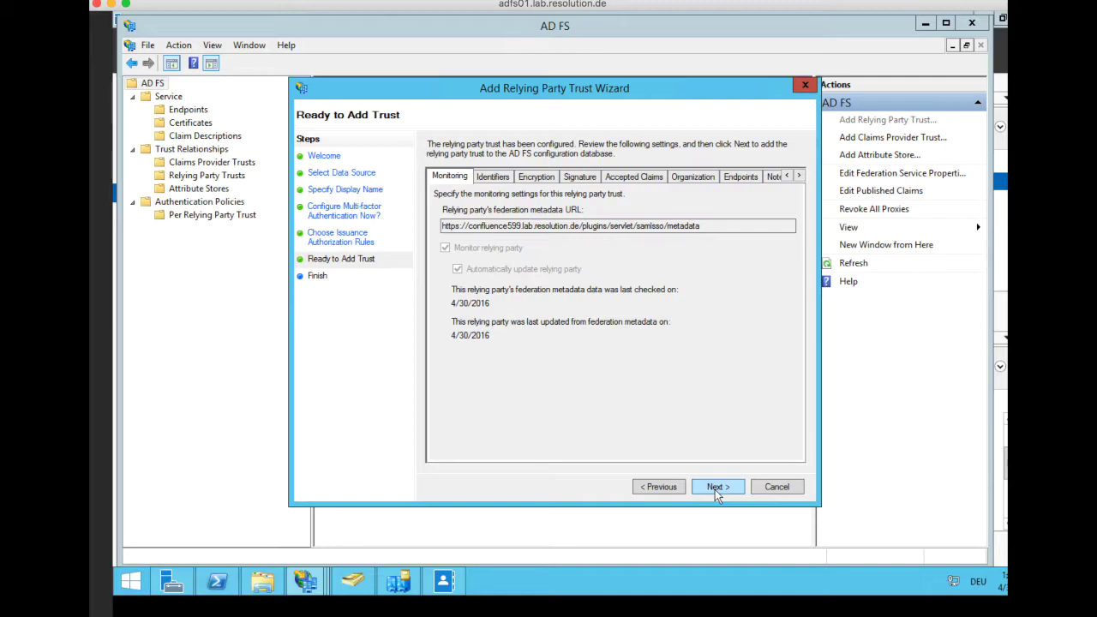
{"action": "left_click", "coordinate": [715, 490]}
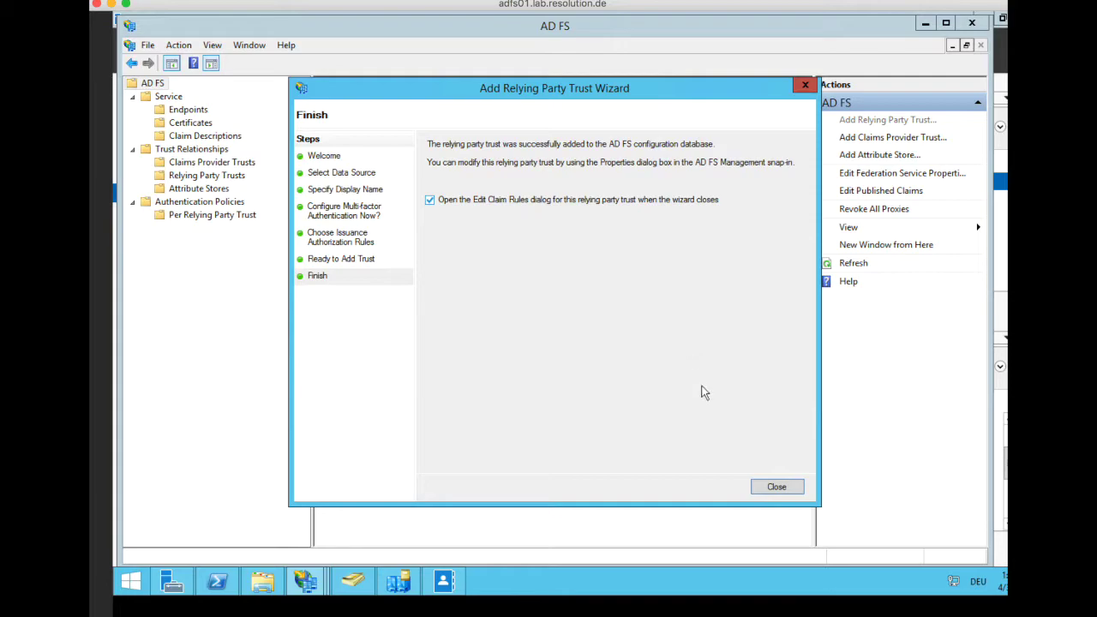
{"action": "left_click", "coordinate": [764, 487]}
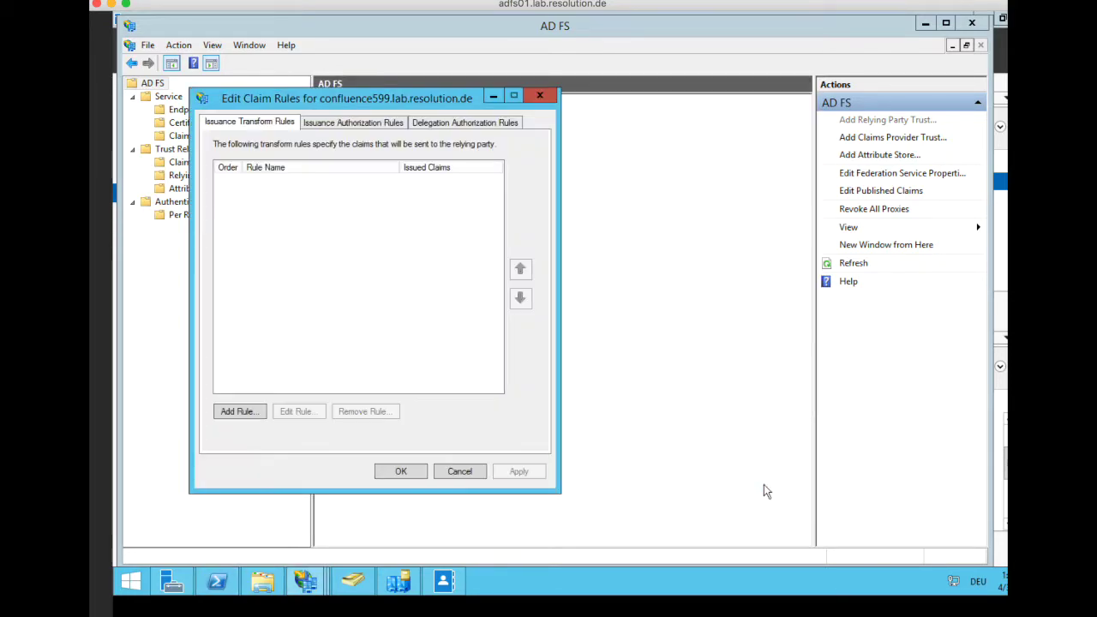
{"action": "left_click_drag", "start_coordinate": [375, 98], "coordinate": [493, 99]}
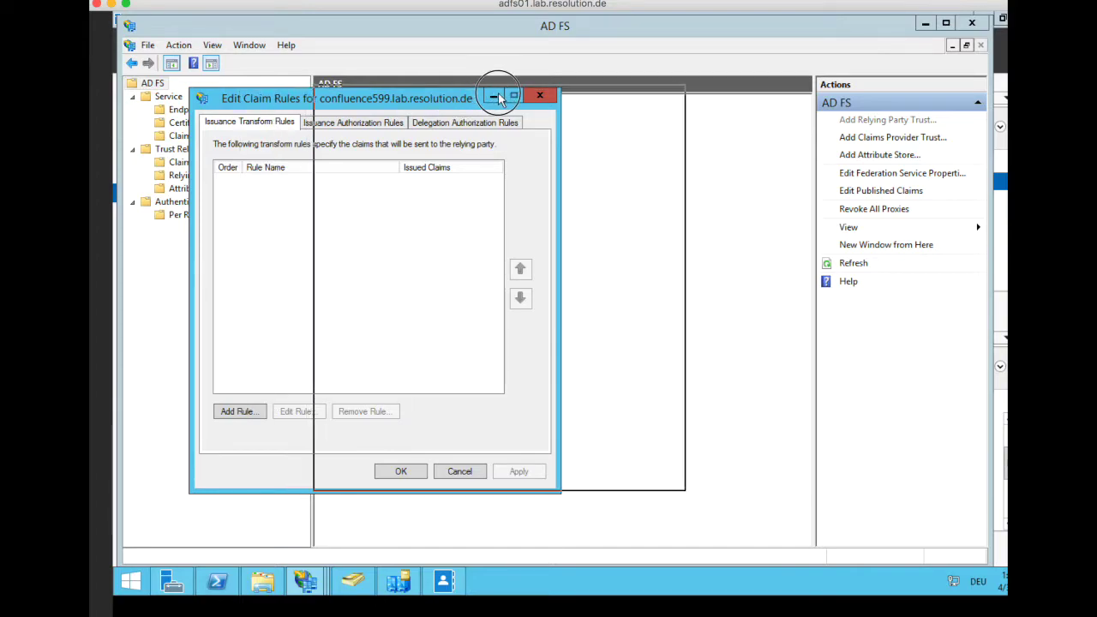
{"action": "left_click_drag", "start_coordinate": [493, 99], "coordinate": [499, 94]}
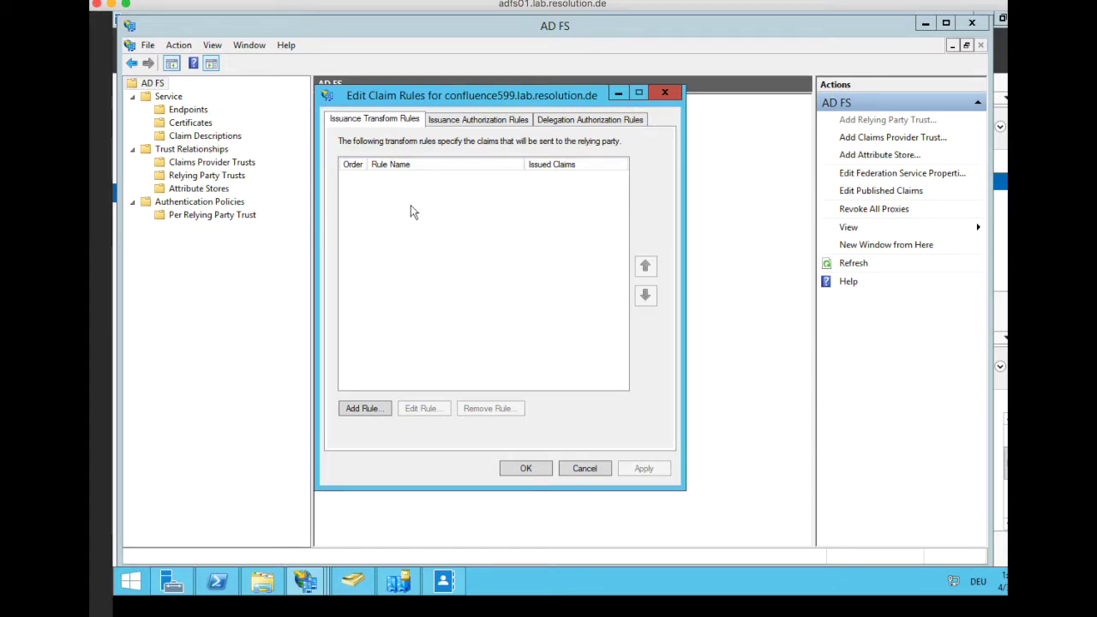
{"action": "left_click", "coordinate": [370, 410]}
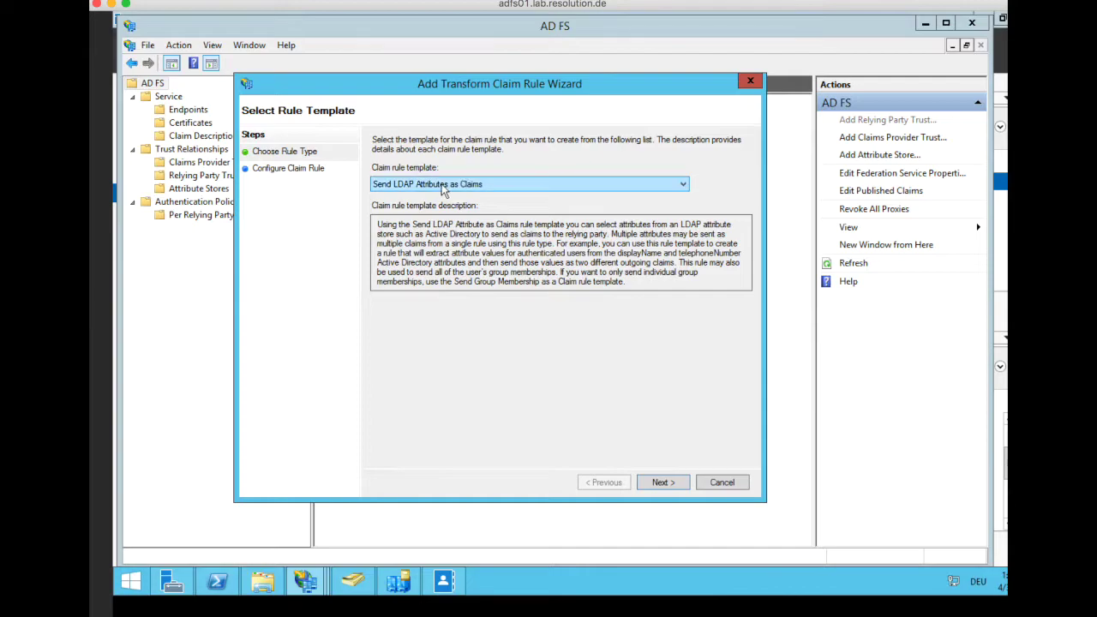
- Create LDAP claim rule 'Name ID to AD Username' using Active Directory's SAM-Account-Name
{"action": "left_click", "coordinate": [666, 484]}
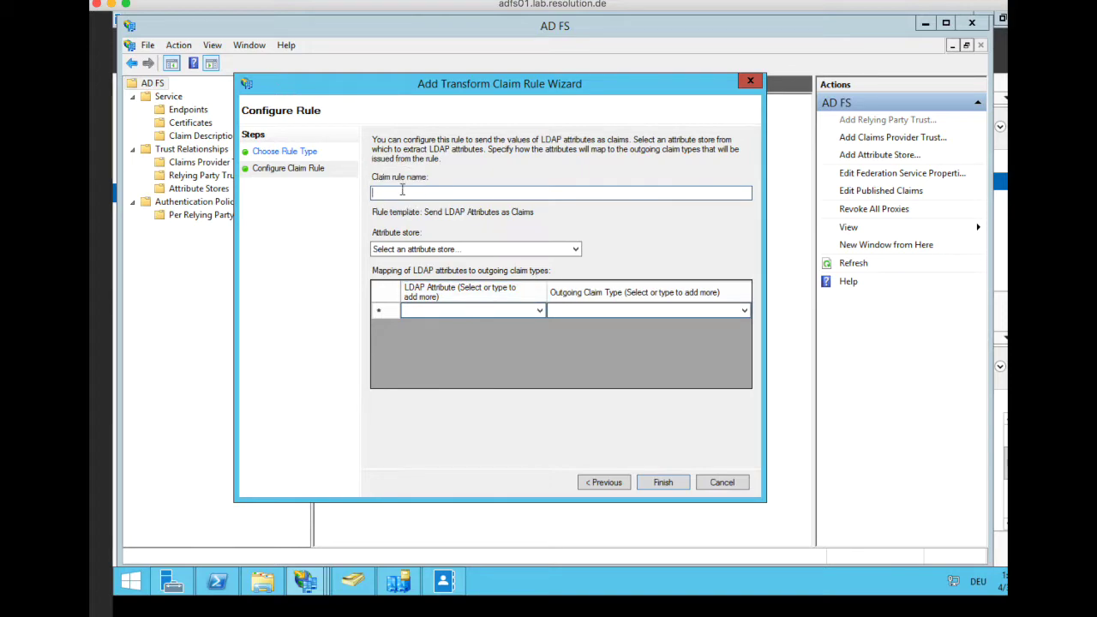
{"action": "type", "text": "Name "}
{"action": "type", "text": "ID to AD "}
{"action": "type", "text": "Username"}
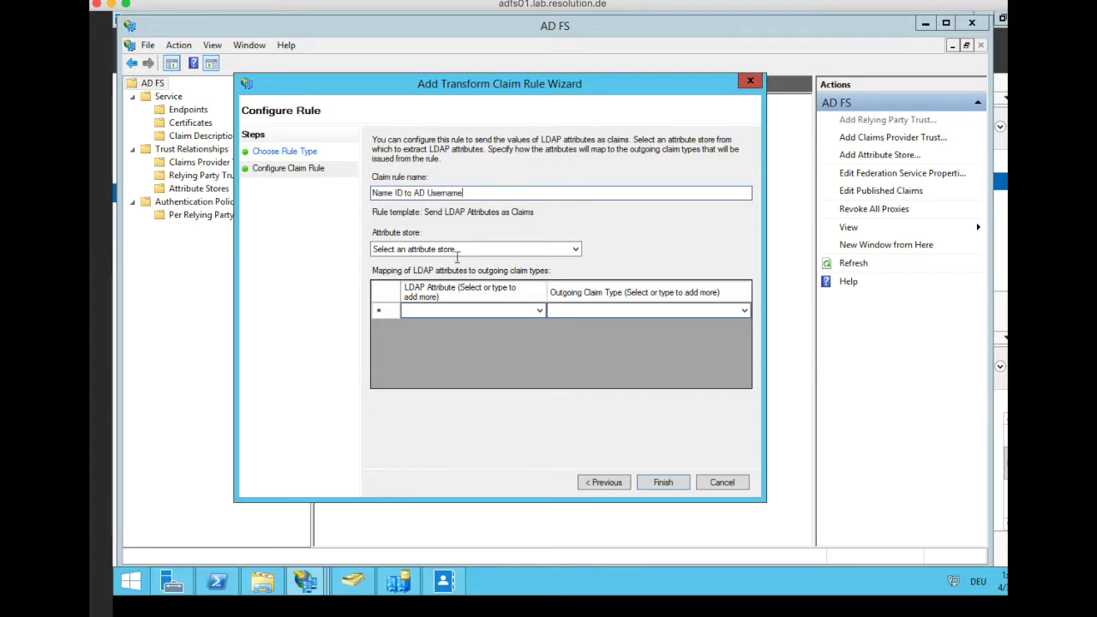
{"action": "left_click", "coordinate": [463, 252]}
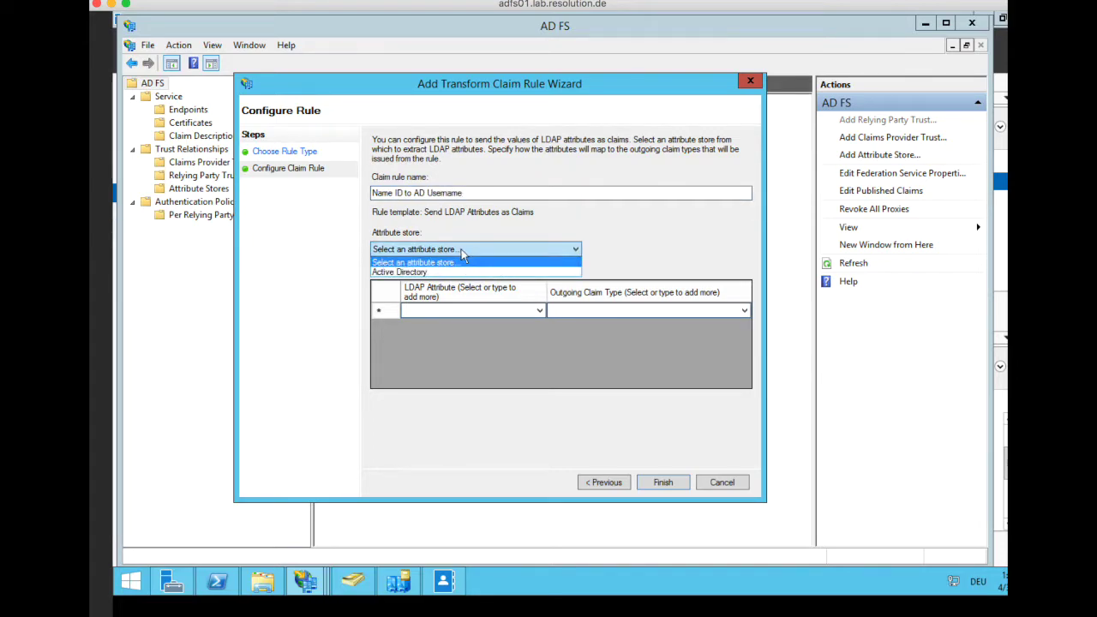
{"action": "left_click", "coordinate": [440, 273]}
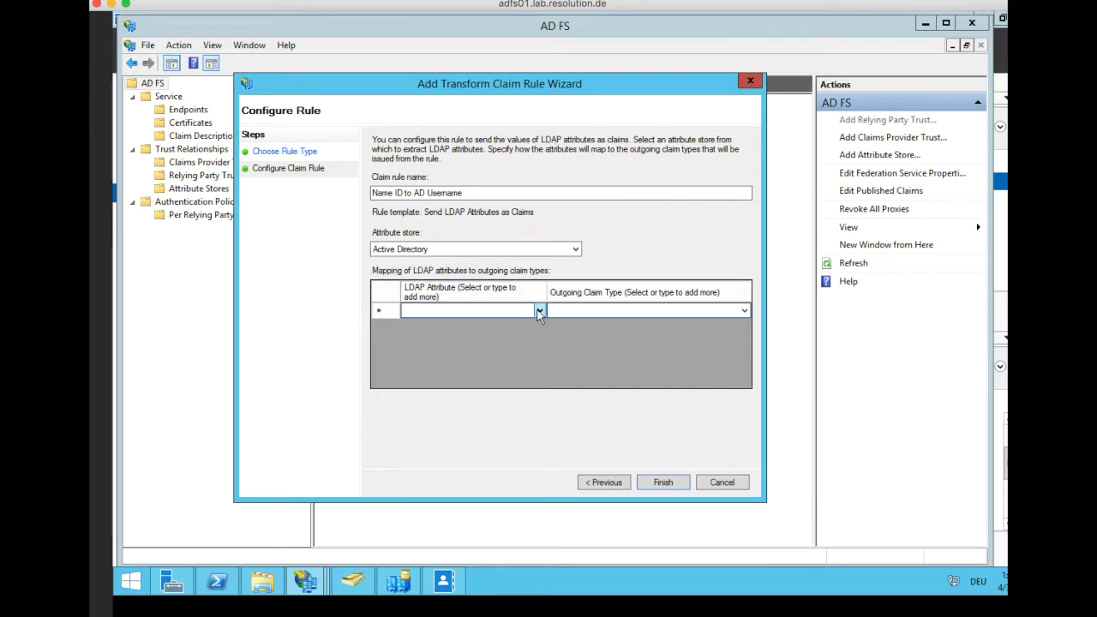
{"action": "left_click", "coordinate": [539, 312]}
{"action": "left_click", "coordinate": [540, 312]}
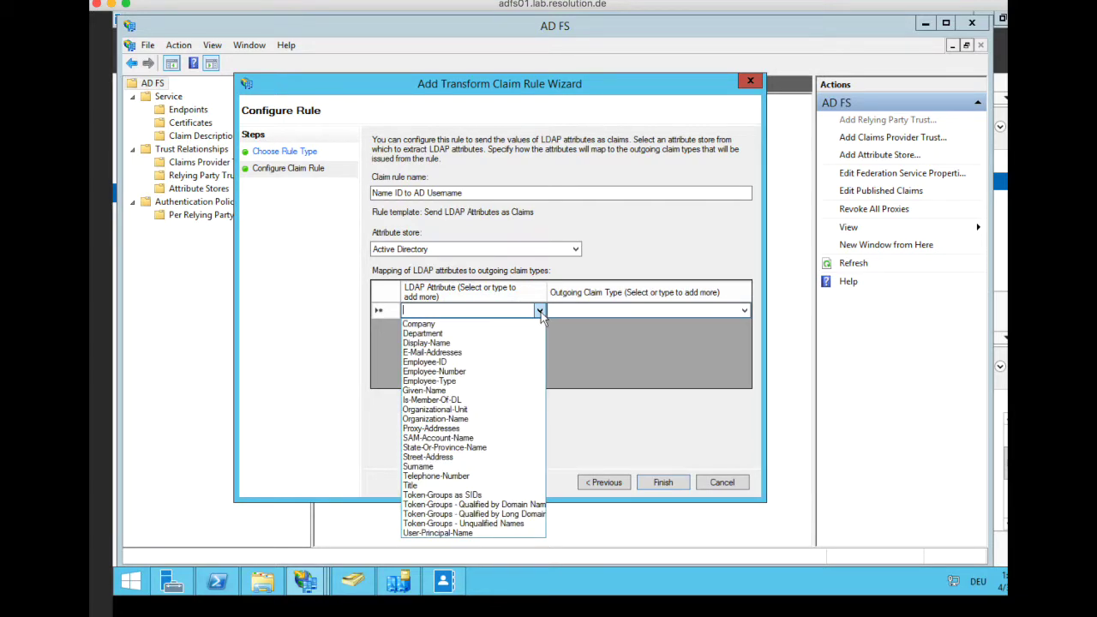
{"action": "left_click", "coordinate": [461, 439]}
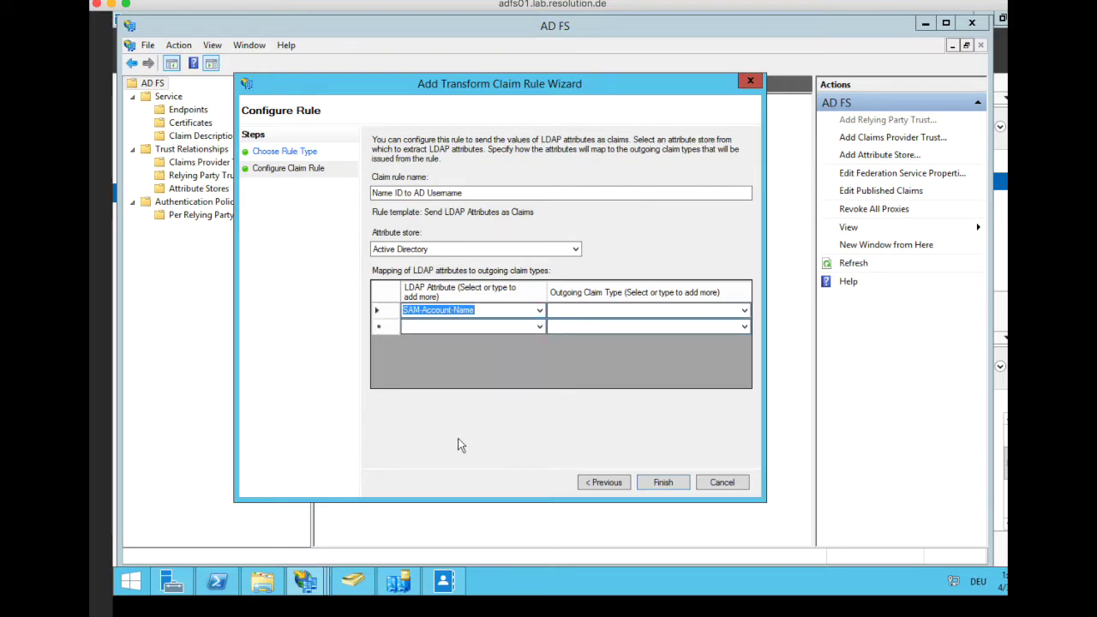
- Send SAM-Account-Name as the Name ID claim, then finish and apply the rule
{"action": "left_click", "coordinate": [744, 314]}
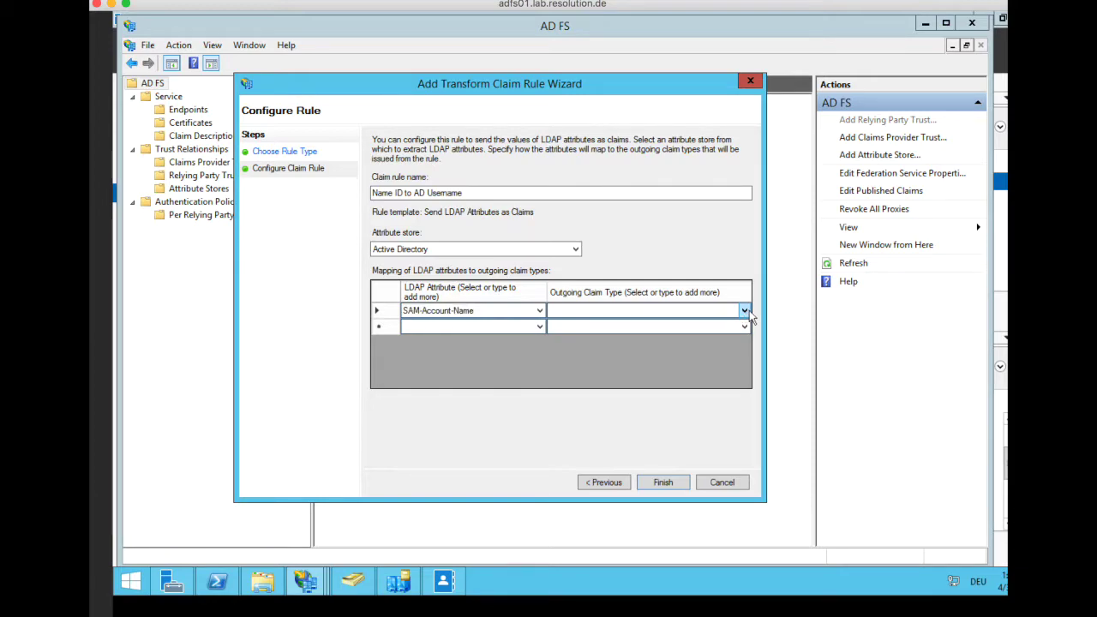
{"action": "left_click", "coordinate": [745, 311]}
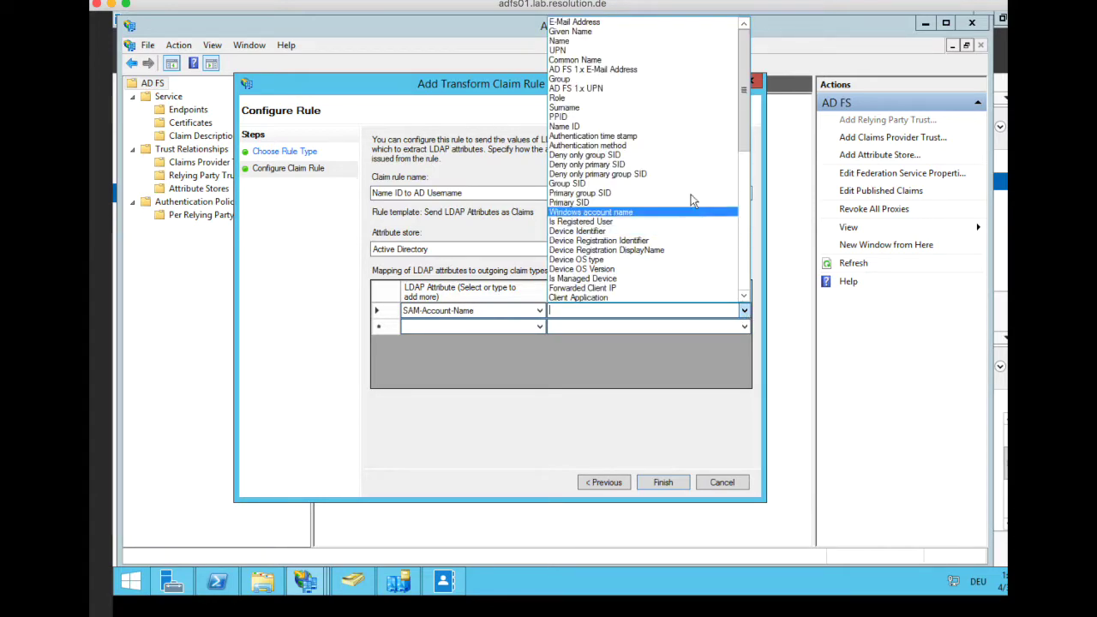
{"action": "left_click", "coordinate": [607, 127]}
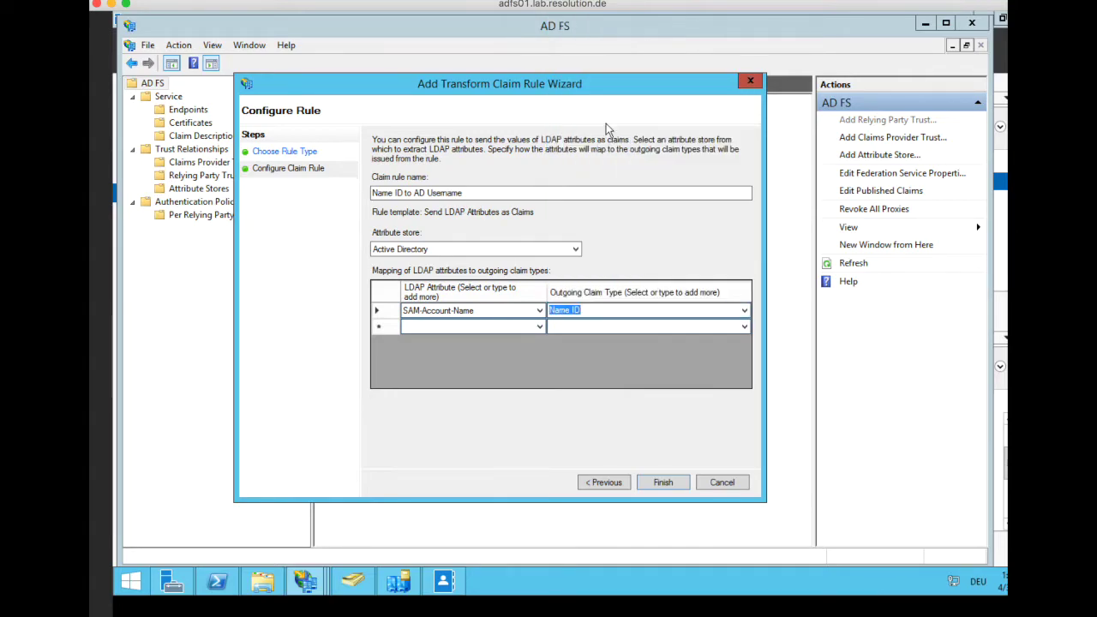
{"action": "left_click", "coordinate": [673, 480]}
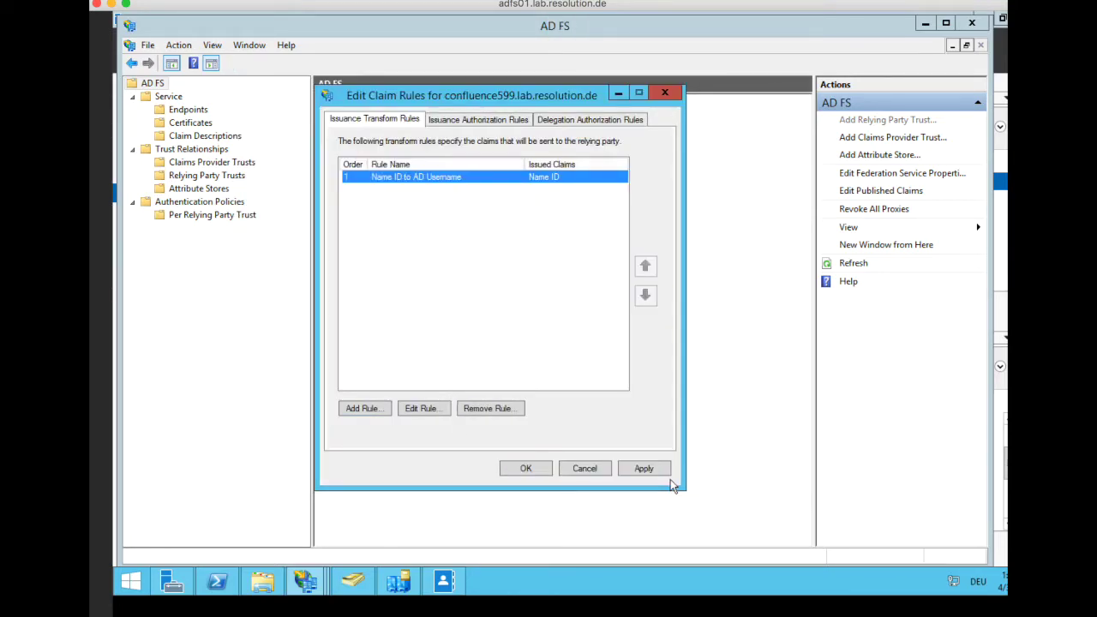
{"action": "left_click", "coordinate": [643, 469]}
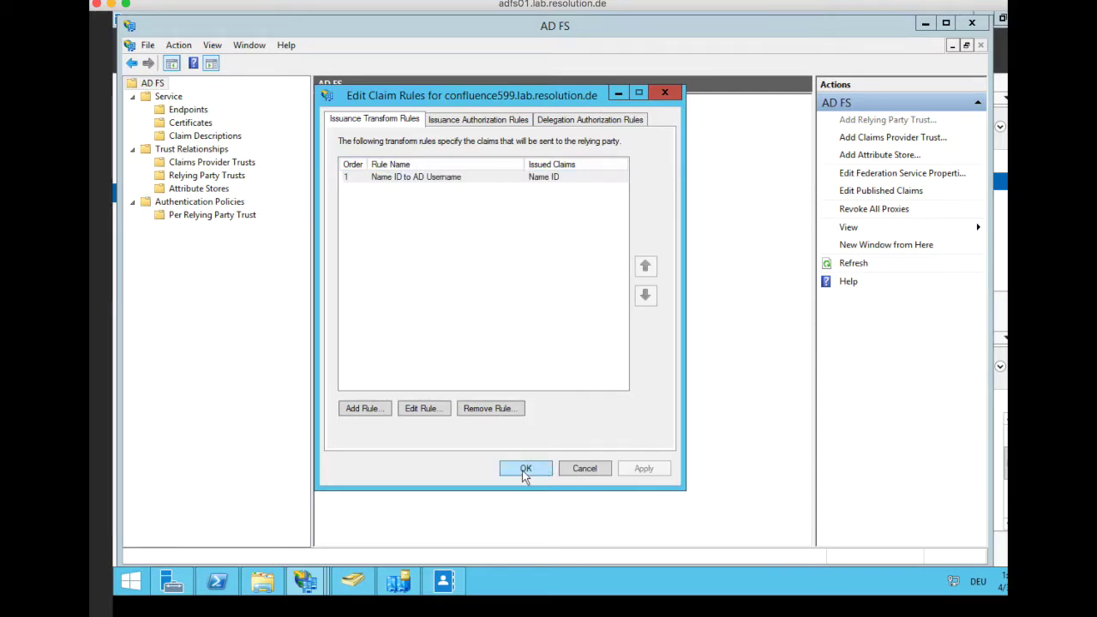
{"action": "left_click", "coordinate": [525, 472]}
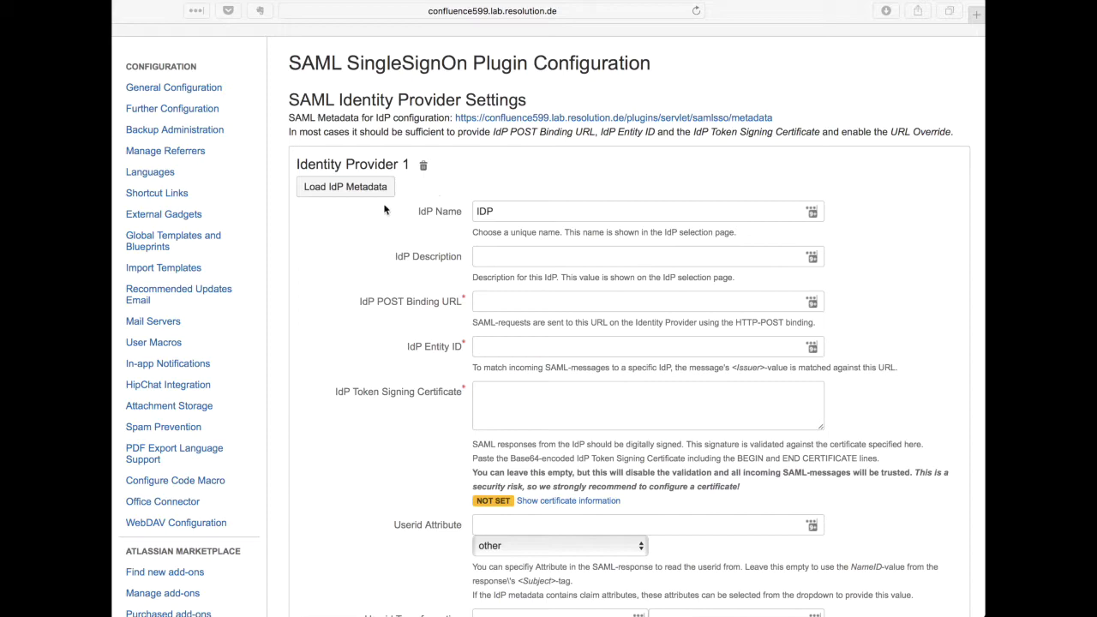
{"action": "left_click", "coordinate": [329, 195]}
{"action": "left_click", "coordinate": [329, 195]}
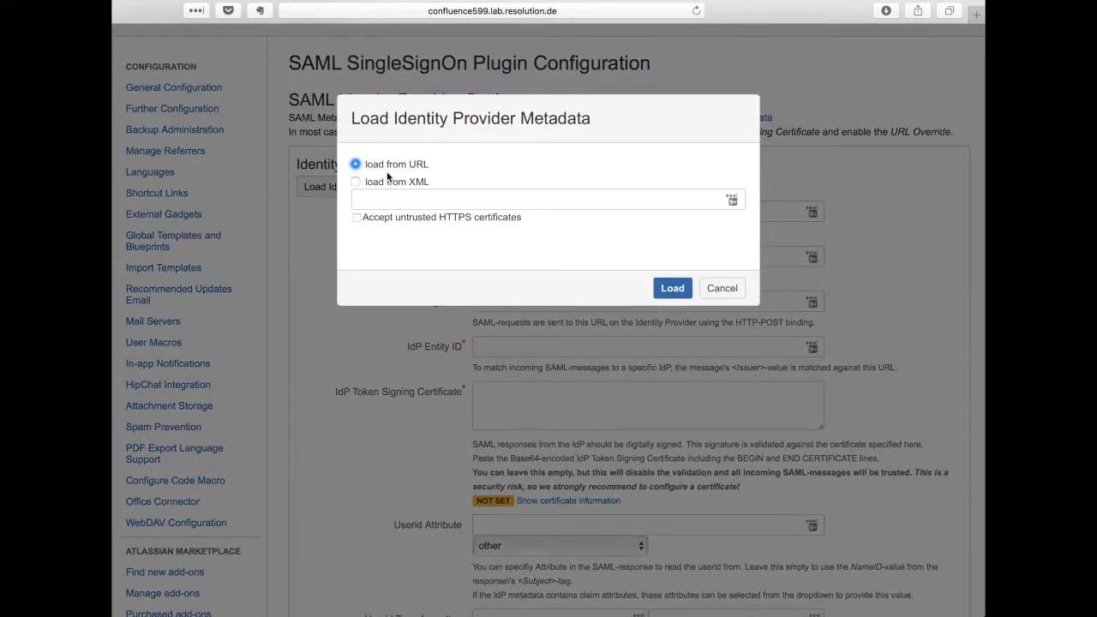
{"action": "left_click", "coordinate": [393, 202]}
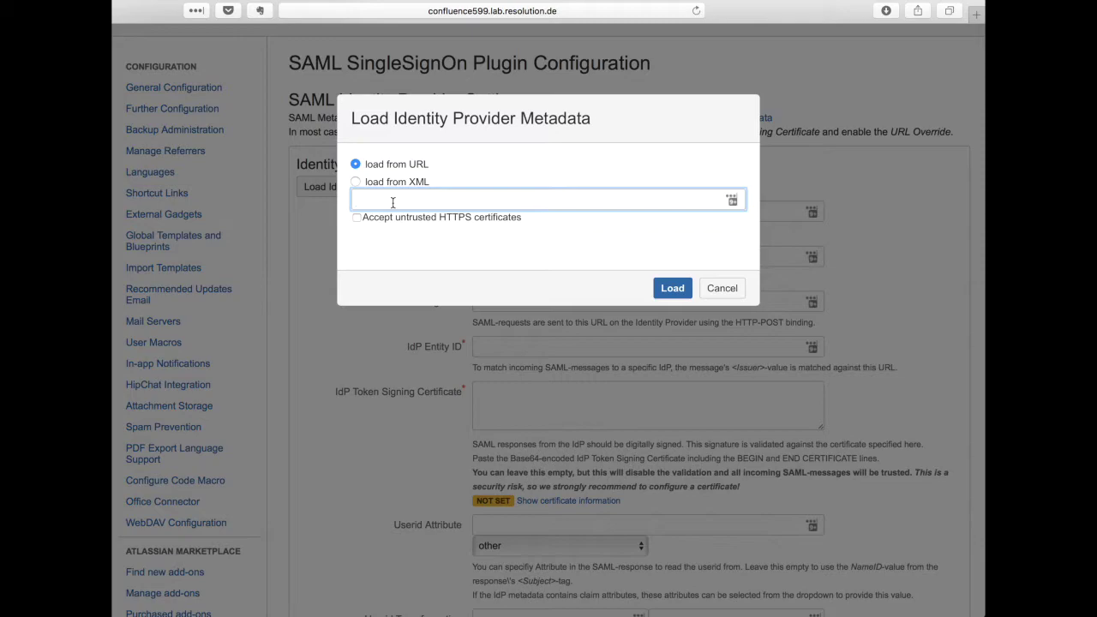
{"action": "type", "text": "https://adfs01.lab.resolution.de/federationmetadata/2007-06/federationmetadata.xml"}
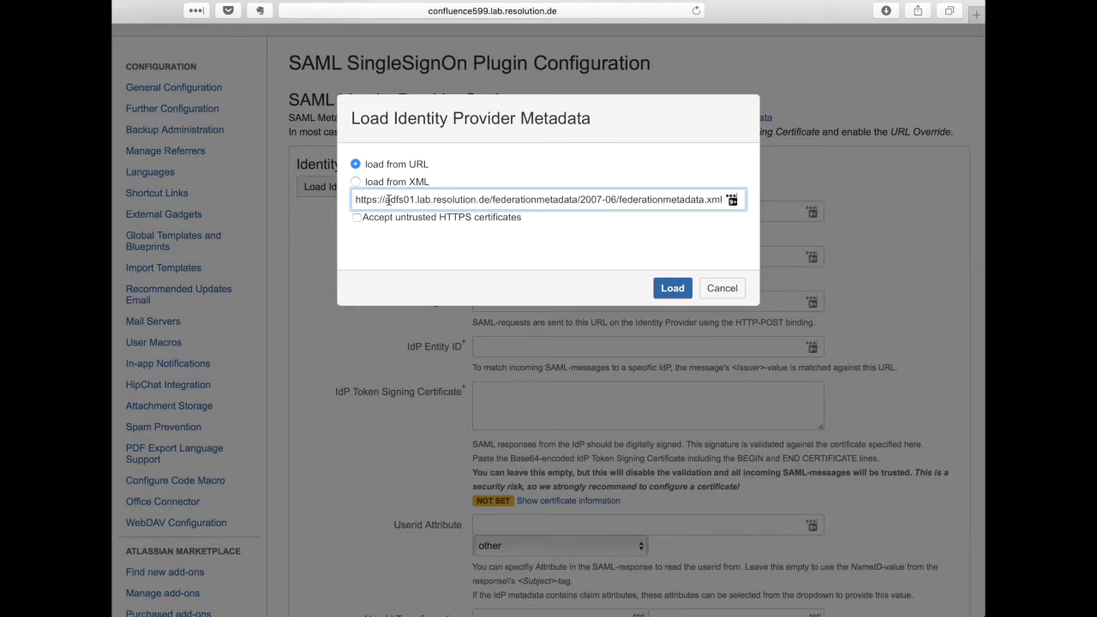
{"action": "left_click_drag", "start_coordinate": [387, 200], "coordinate": [493, 199]}
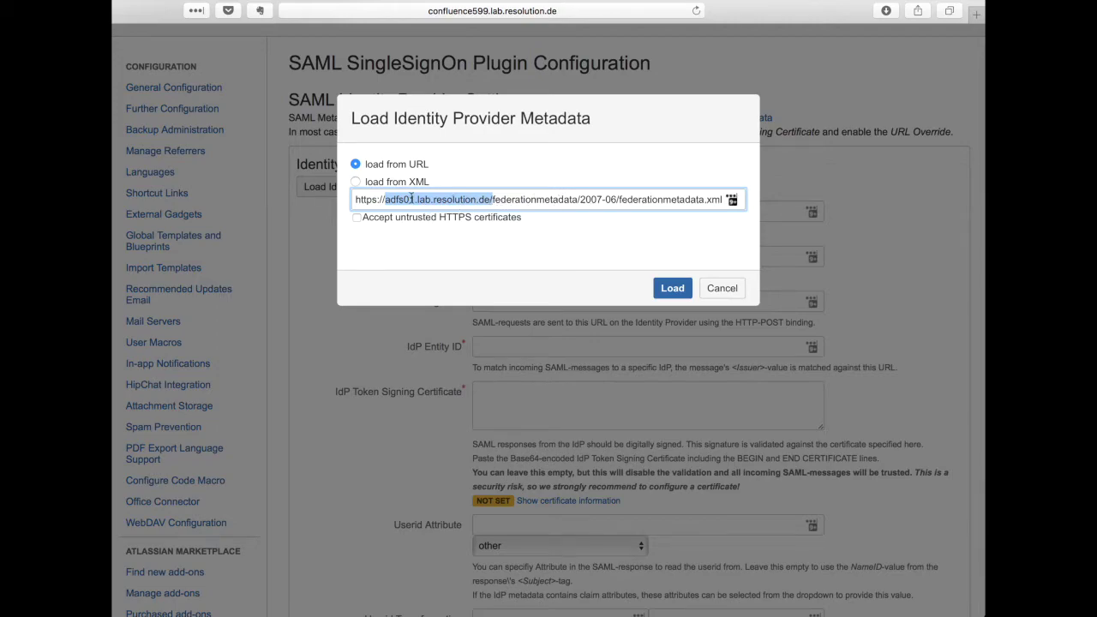
{"action": "left_click", "coordinate": [357, 218]}
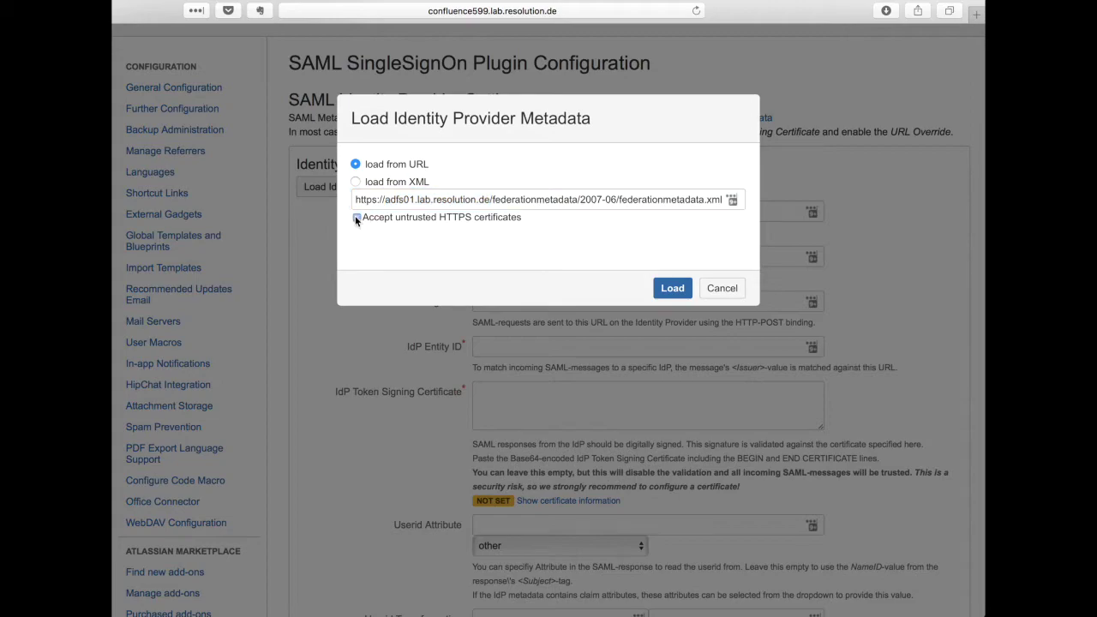
{"action": "left_click", "coordinate": [661, 289]}
{"action": "left_click", "coordinate": [661, 290]}
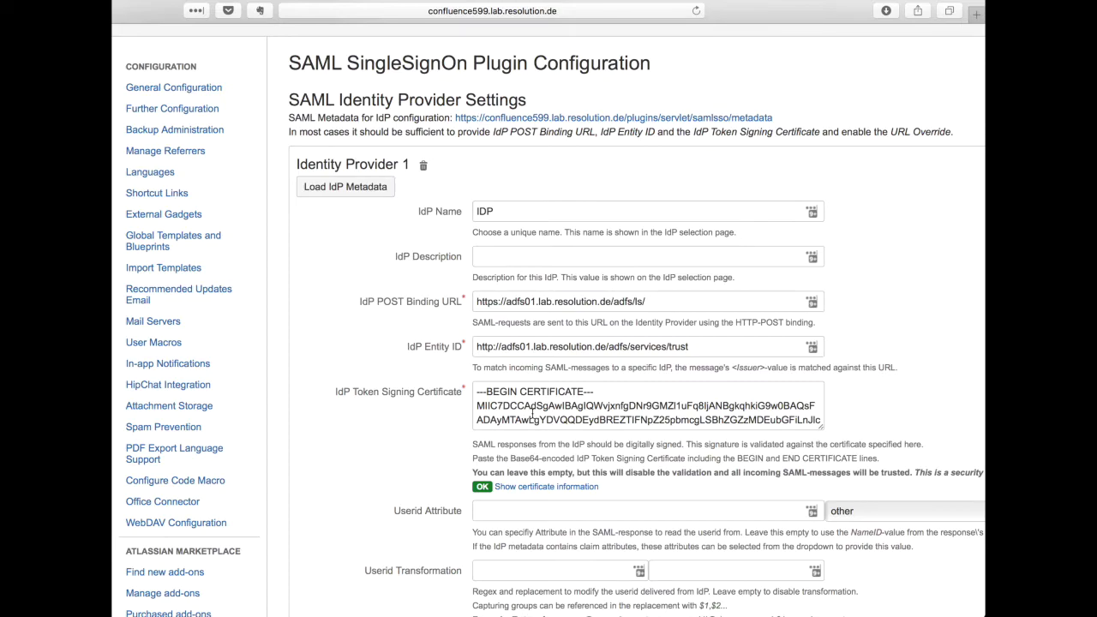
- Save the AD FS-loaded identity provider settings with Save settings at the page bottom
{"action": "scroll", "coordinate": [534, 426], "scroll_direction": "down", "scroll_amount": 10}
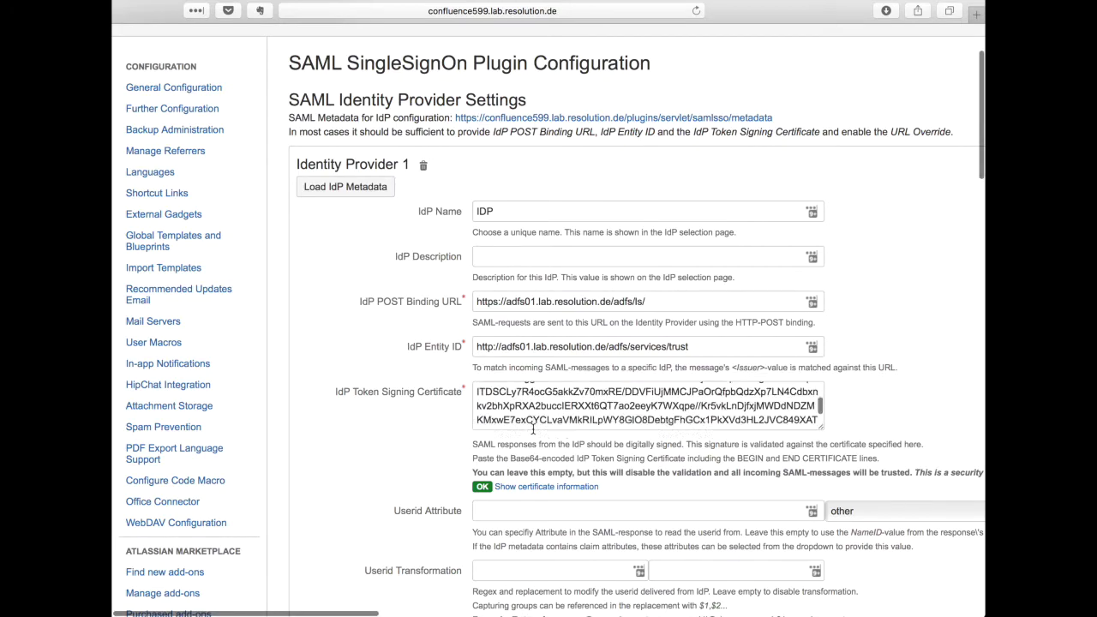
{"action": "scroll", "coordinate": [433, 448], "scroll_direction": "down", "scroll_amount": 2}
{"action": "scroll", "coordinate": [432, 448], "scroll_direction": "down", "scroll_amount": 5}
{"action": "scroll", "coordinate": [432, 450], "scroll_direction": "down", "scroll_amount": 5}
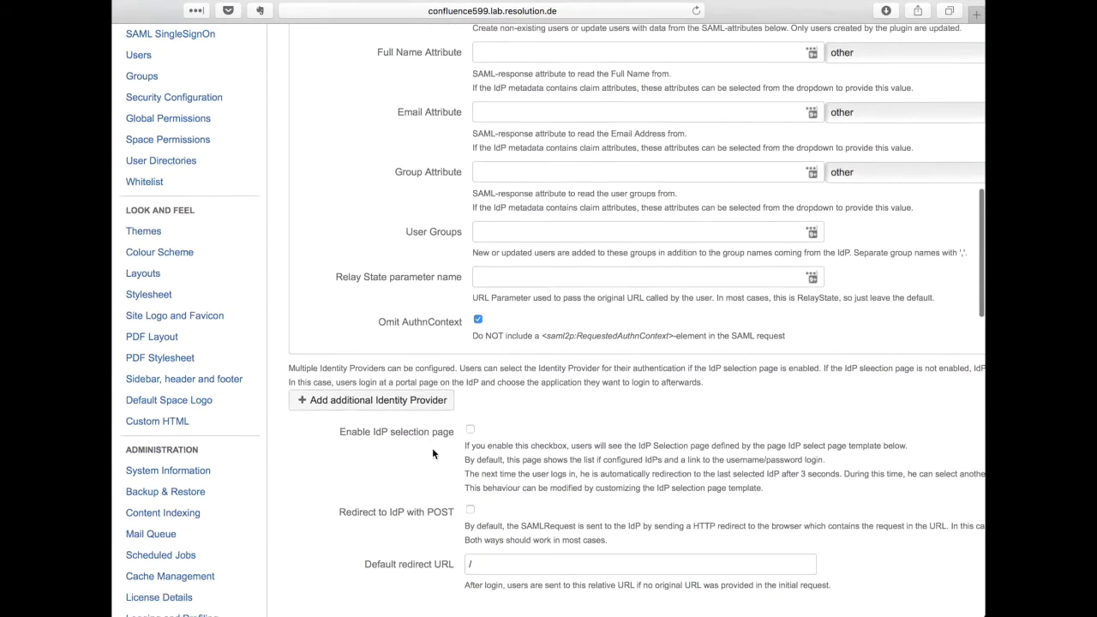
{"action": "scroll", "coordinate": [433, 450], "scroll_direction": "down", "scroll_amount": 1}
{"action": "scroll", "coordinate": [433, 449], "scroll_direction": "down", "scroll_amount": 3}
{"action": "scroll", "coordinate": [433, 449], "scroll_direction": "down", "scroll_amount": 5}
{"action": "scroll", "coordinate": [433, 452], "scroll_direction": "down", "scroll_amount": 3}
{"action": "scroll", "coordinate": [433, 452], "scroll_direction": "down", "scroll_amount": 6}
{"action": "scroll", "coordinate": [433, 452], "scroll_direction": "down", "scroll_amount": 10}
{"action": "scroll", "coordinate": [433, 454], "scroll_direction": "down", "scroll_amount": 1}
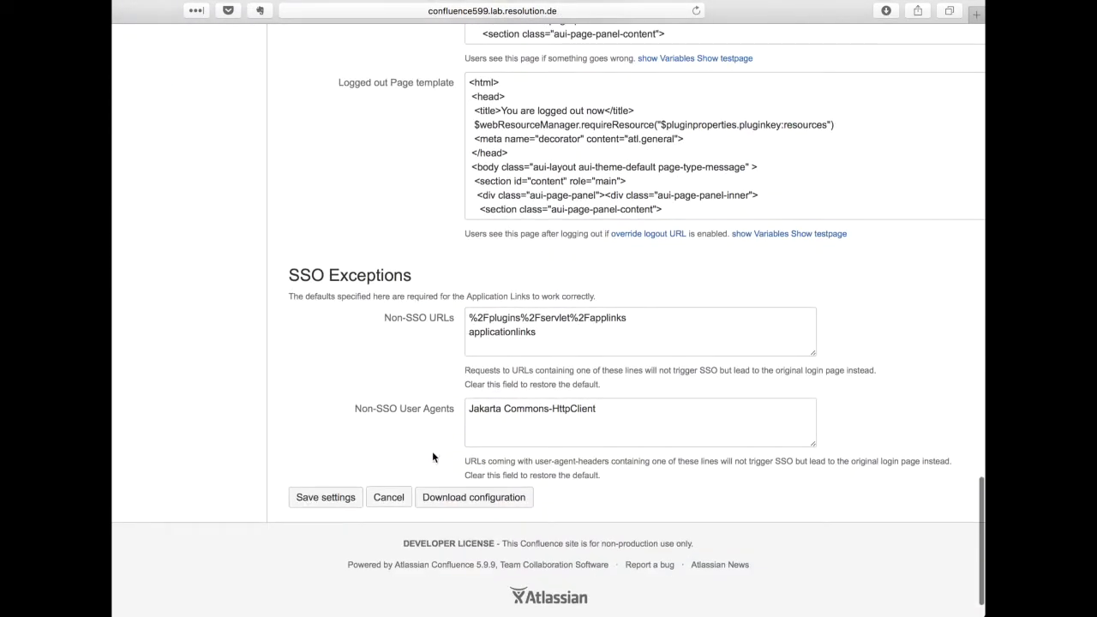
{"action": "left_click", "coordinate": [315, 502]}
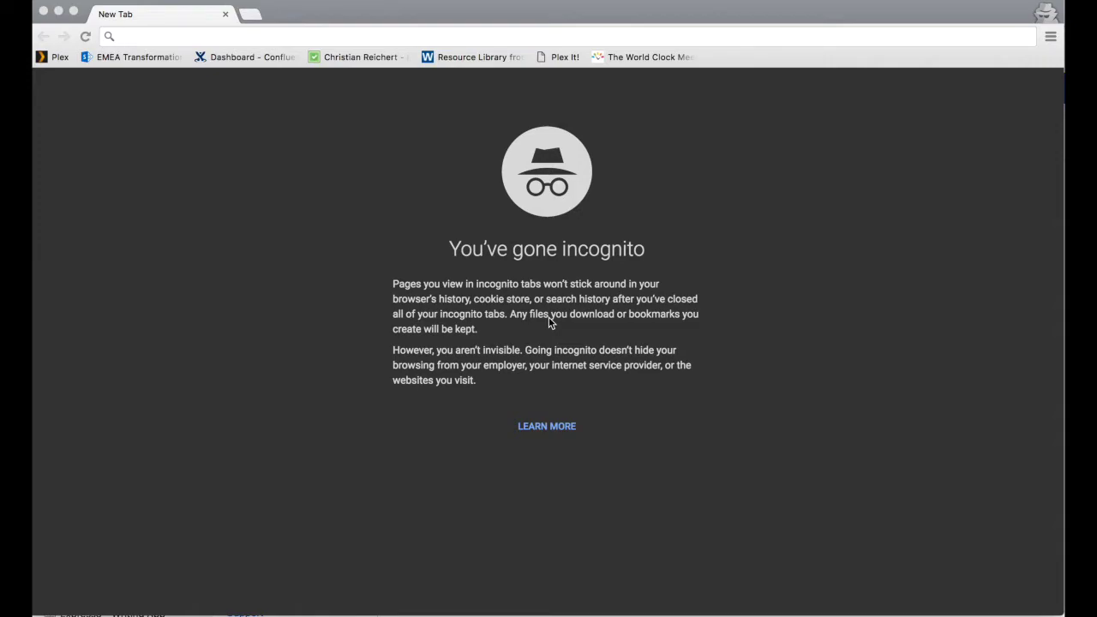
{"action": "left_click", "coordinate": [181, 37]}
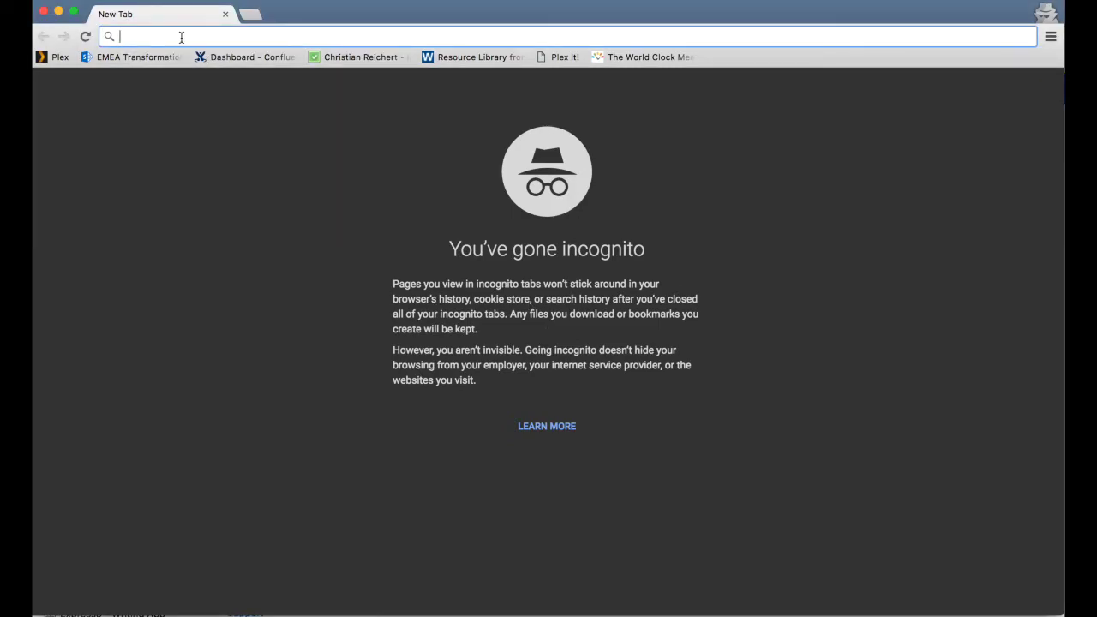
{"action": "type", "text": "https://confluence599.lab.resolution.de/plugins/servlet/samlsso"}
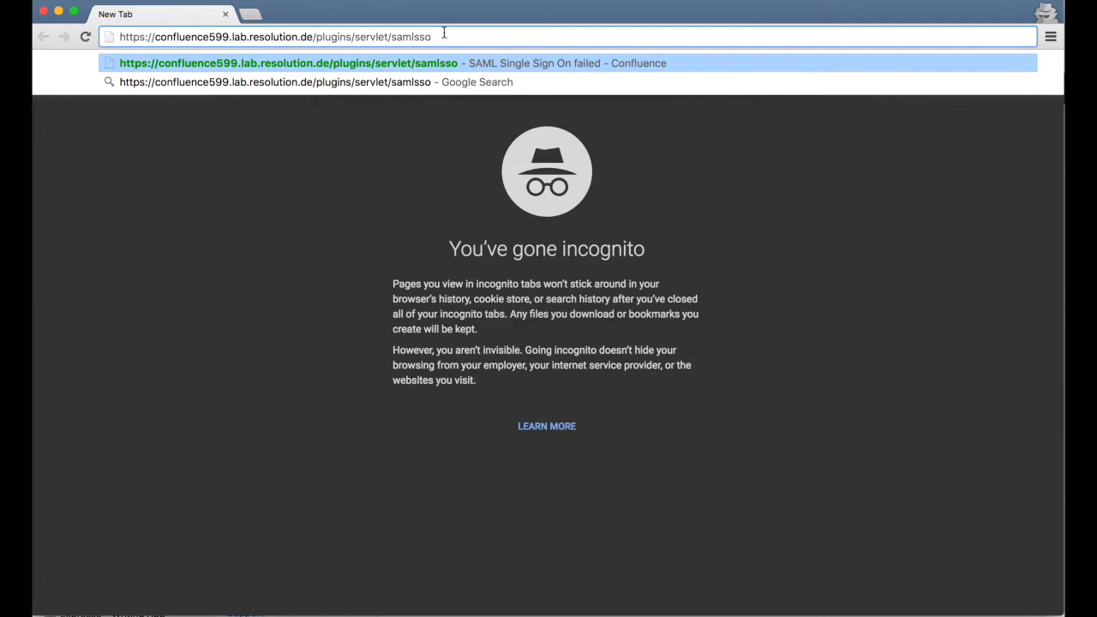
{"action": "key", "text": "Return"}
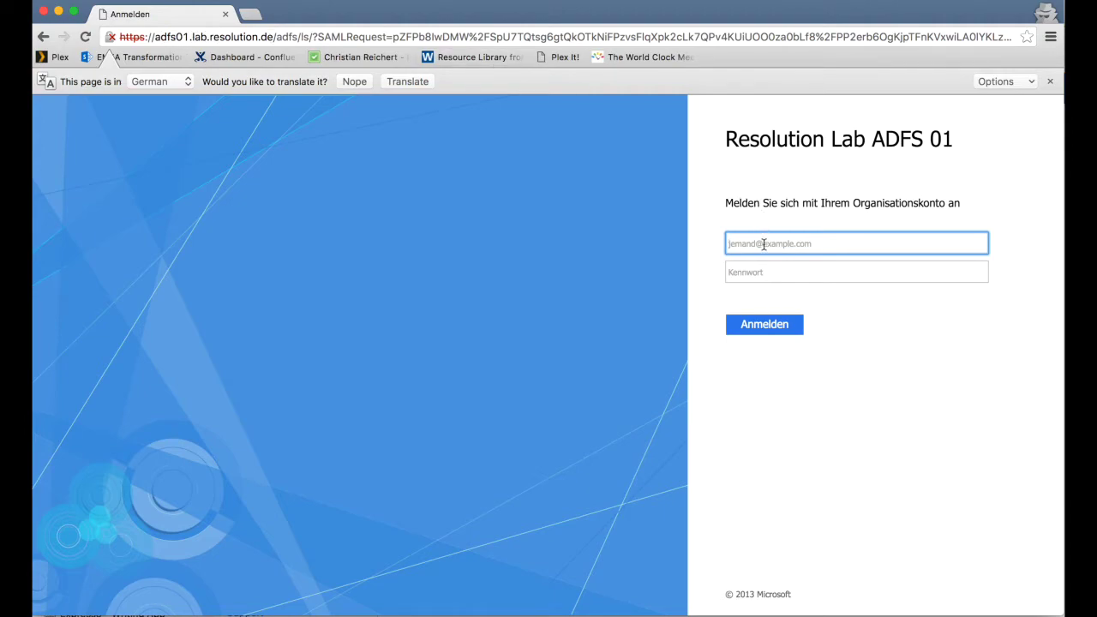
{"action": "type", "text": "ad"}
{"action": "type", "text": "user1"}
{"action": "key", "text": "Tab"}
{"action": "type", "text": "••••"}
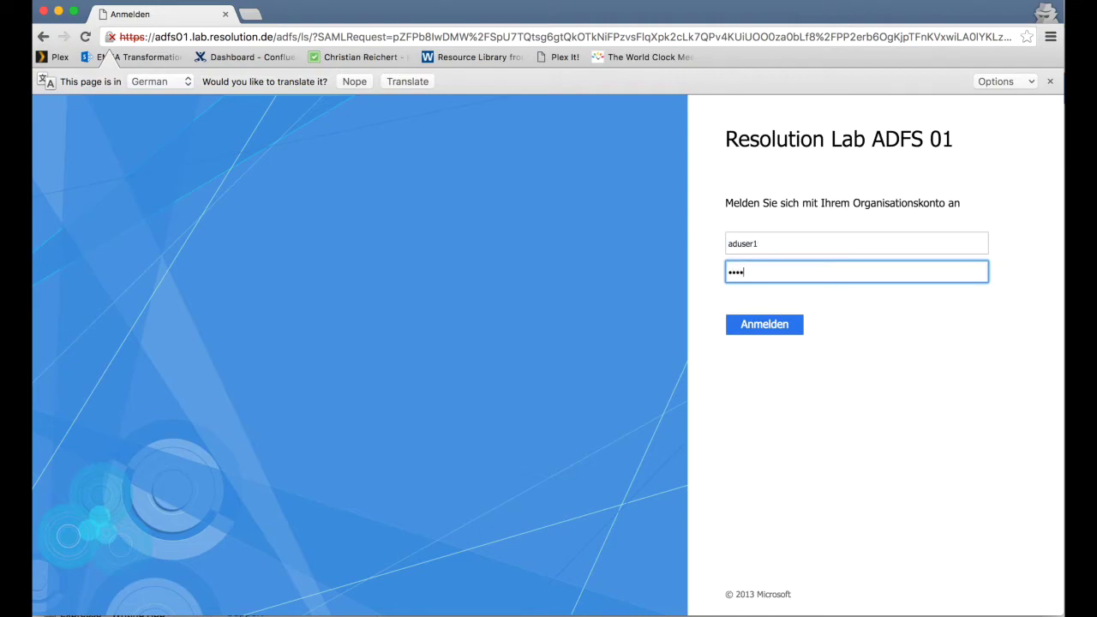
{"action": "type", "text": "••••"}
{"action": "type", "text": "•"}
{"action": "left_click", "coordinate": [784, 324]}
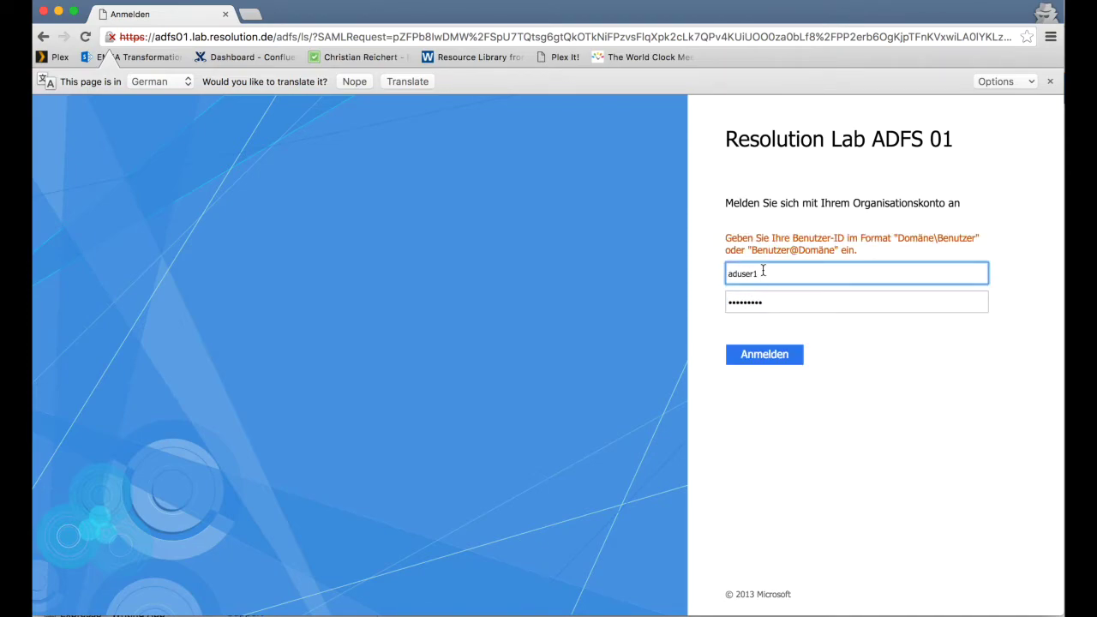
{"action": "type", "text": "@l"}
{"action": "type", "text": "ab"}
{"action": "left_click", "coordinate": [766, 362]}
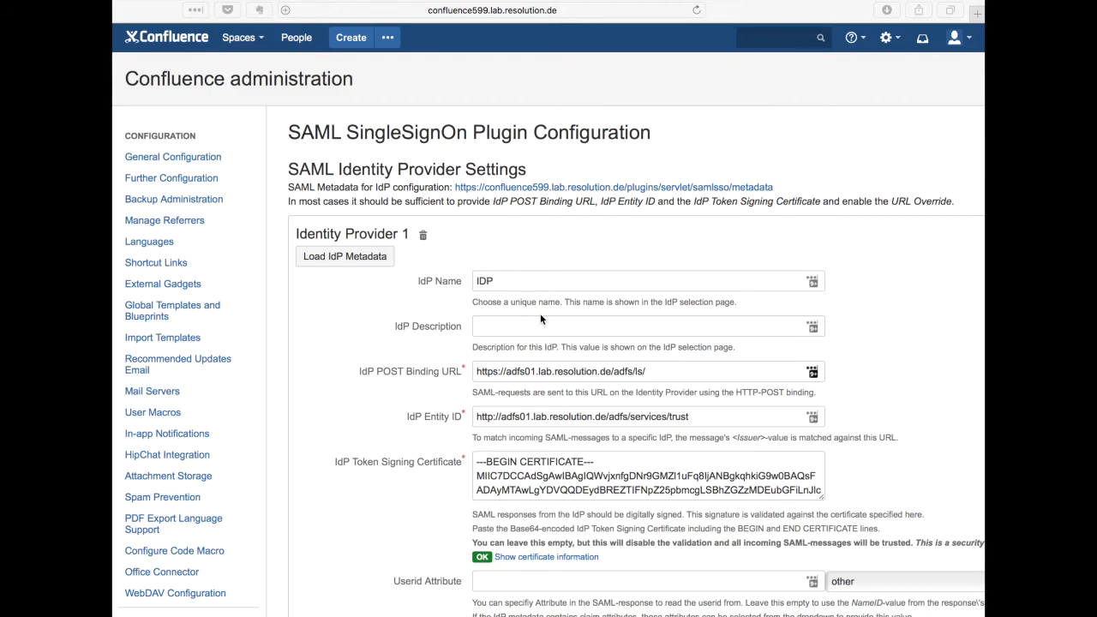
- Tick Enable SSO Redirect in the URL Override section
{"action": "scroll", "coordinate": [330, 345], "scroll_direction": "down", "scroll_amount": 2}
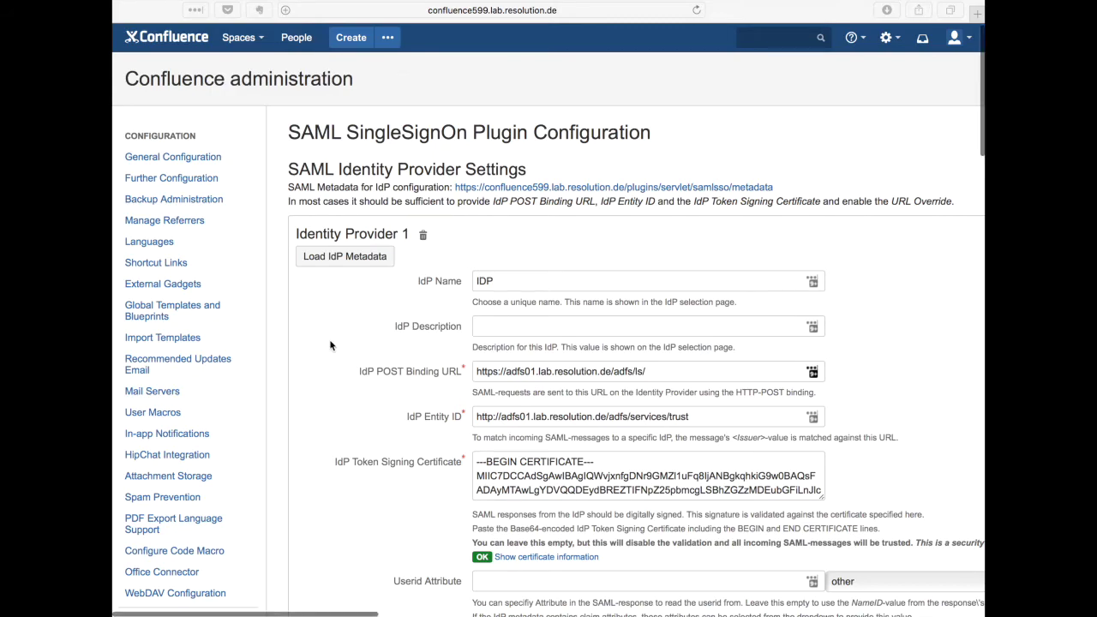
{"action": "scroll", "coordinate": [330, 345], "scroll_direction": "down", "scroll_amount": 2}
{"action": "scroll", "coordinate": [330, 345], "scroll_direction": "down", "scroll_amount": 3}
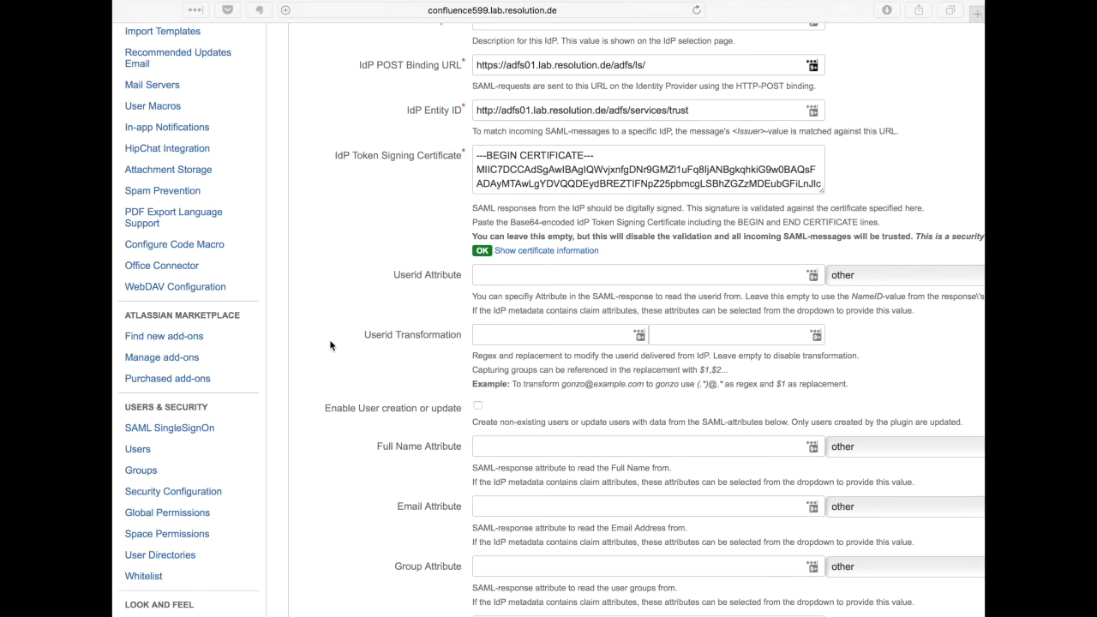
{"action": "scroll", "coordinate": [331, 346], "scroll_direction": "down", "scroll_amount": 1}
{"action": "scroll", "coordinate": [330, 346], "scroll_direction": "down", "scroll_amount": 1}
{"action": "scroll", "coordinate": [330, 346], "scroll_direction": "down", "scroll_amount": 3}
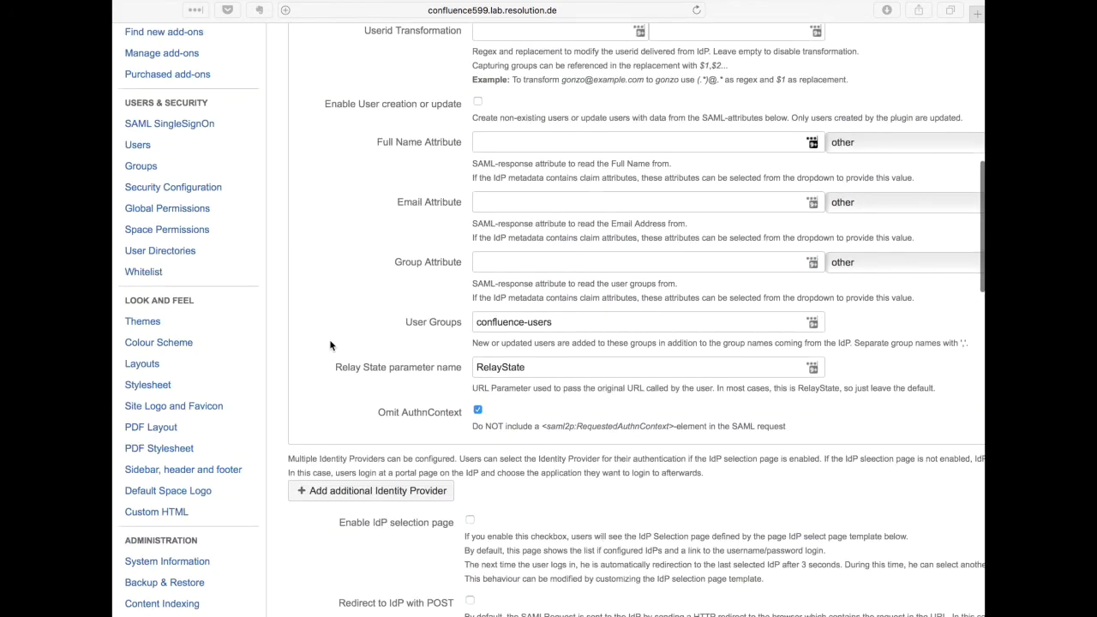
{"action": "scroll", "coordinate": [330, 345], "scroll_direction": "down", "scroll_amount": 1}
{"action": "scroll", "coordinate": [330, 346], "scroll_direction": "down", "scroll_amount": 3}
{"action": "scroll", "coordinate": [330, 346], "scroll_direction": "down", "scroll_amount": 1}
{"action": "scroll", "coordinate": [330, 346], "scroll_direction": "down", "scroll_amount": 1}
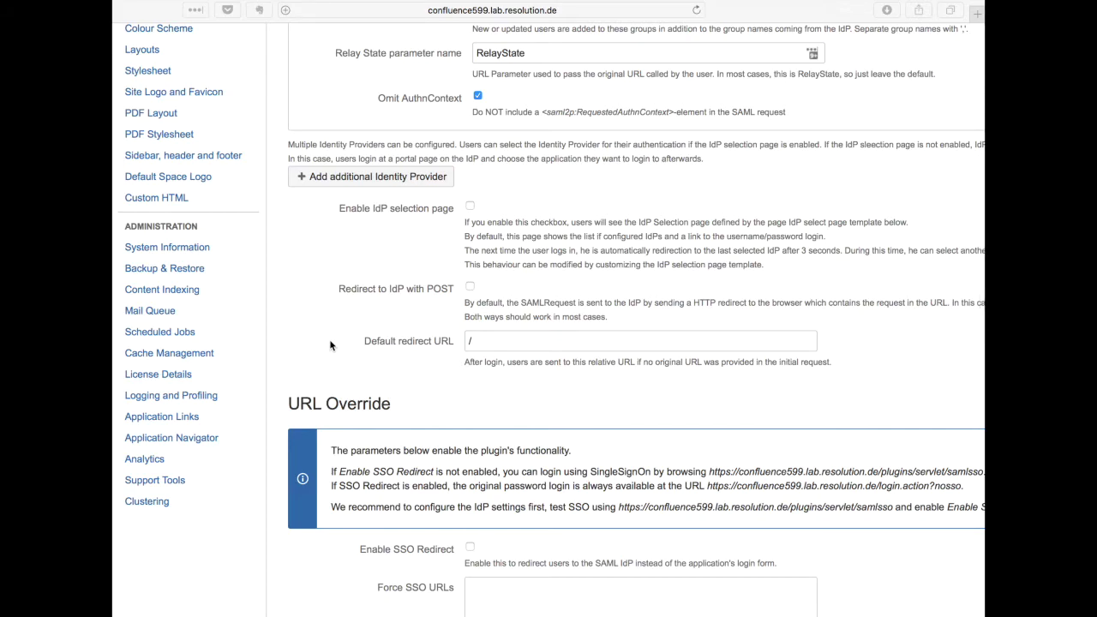
{"action": "scroll", "coordinate": [330, 346], "scroll_direction": "down", "scroll_amount": 1}
{"action": "scroll", "coordinate": [331, 345], "scroll_direction": "down", "scroll_amount": 1}
{"action": "scroll", "coordinate": [330, 345], "scroll_direction": "down", "scroll_amount": 1}
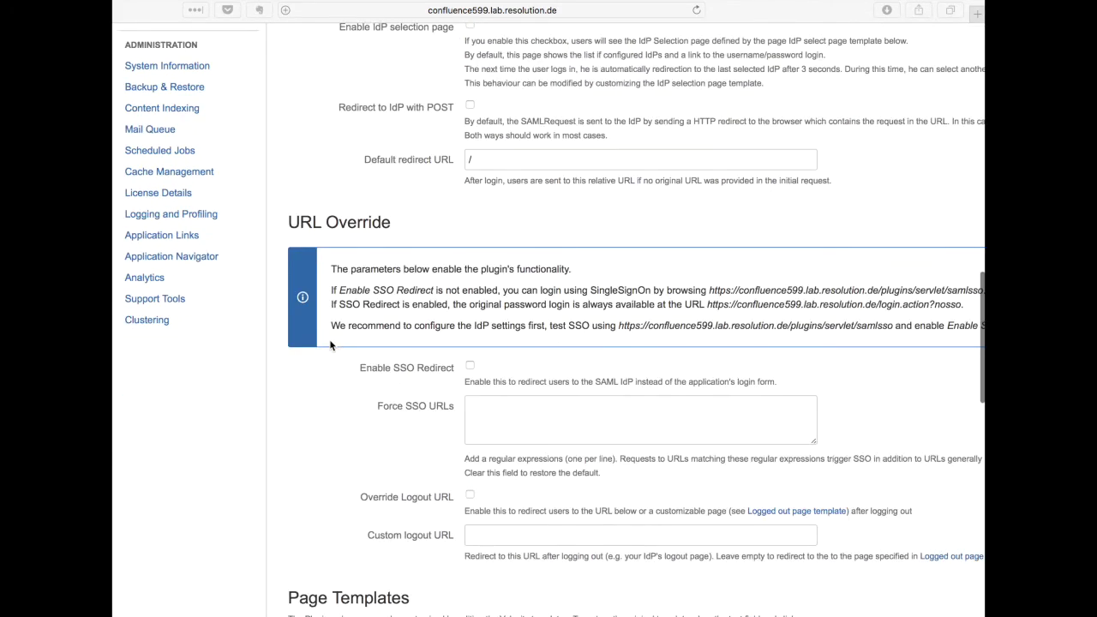
{"action": "scroll", "coordinate": [330, 346], "scroll_direction": "down", "scroll_amount": 1}
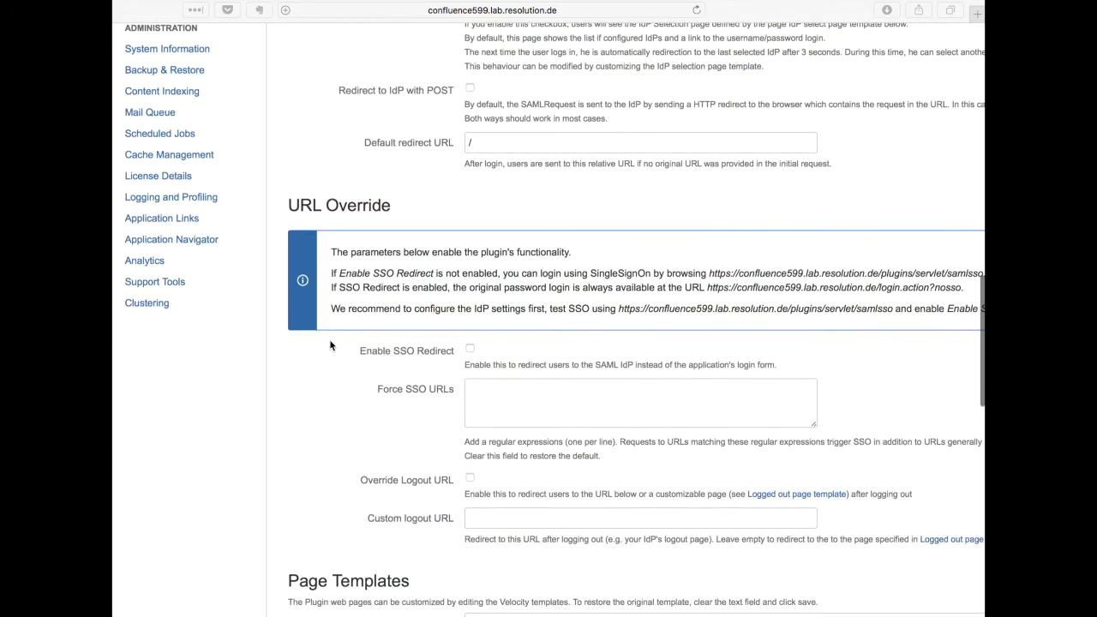
{"action": "left_click", "coordinate": [469, 351]}
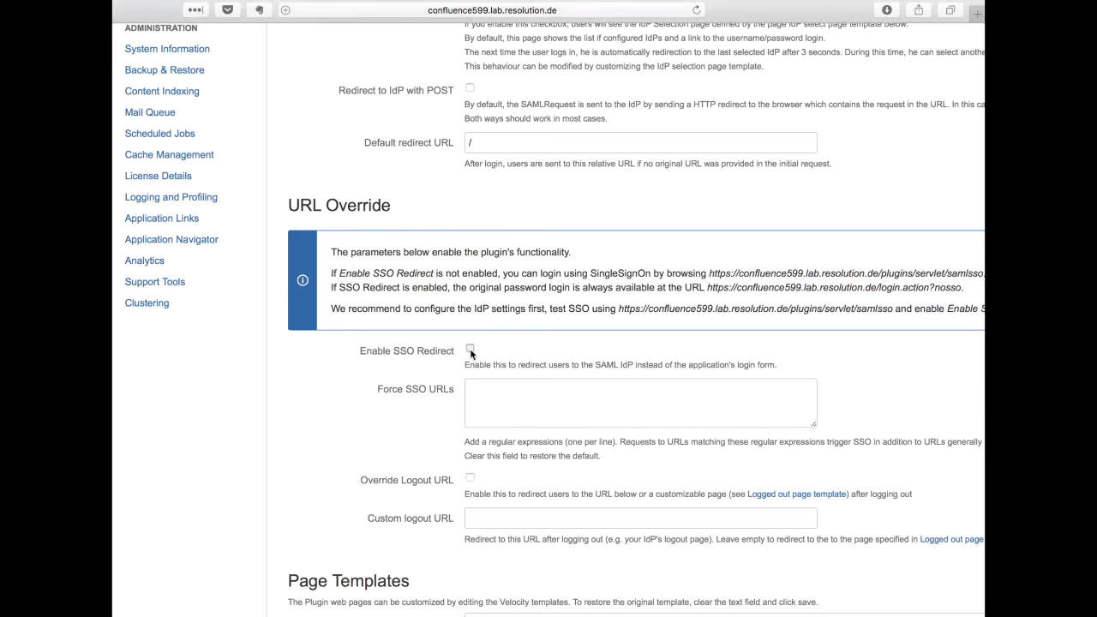
{"action": "left_click", "coordinate": [471, 349]}
- Save the SAML settings with SSO redirect enabled
{"action": "scroll", "coordinate": [334, 454], "scroll_direction": "down", "scroll_amount": 3}
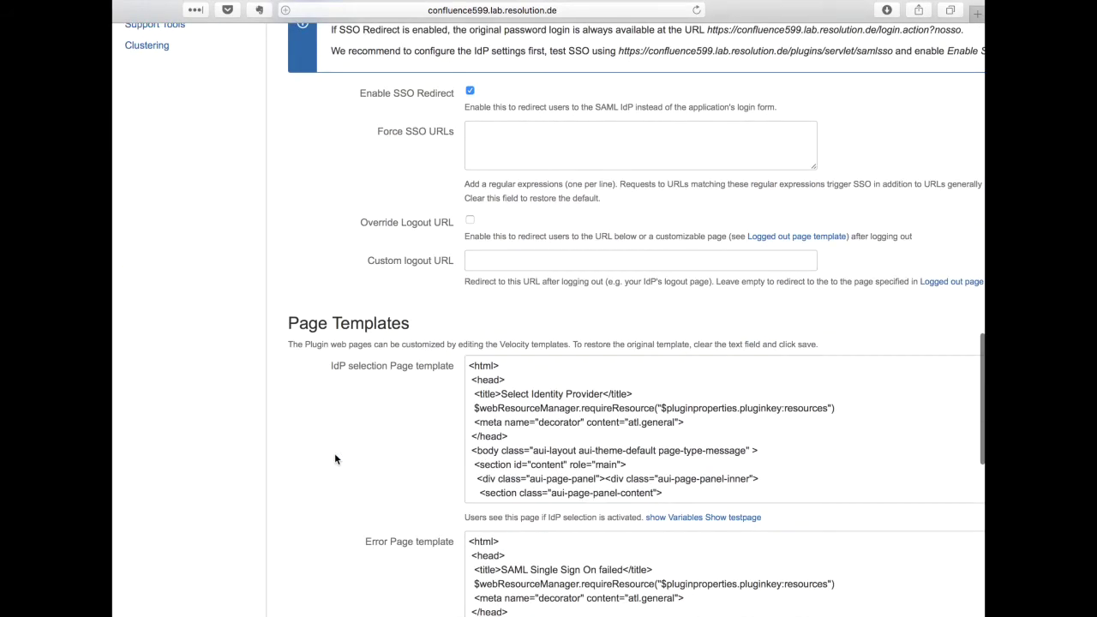
{"action": "scroll", "coordinate": [334, 454], "scroll_direction": "down", "scroll_amount": 4}
{"action": "scroll", "coordinate": [334, 455], "scroll_direction": "down", "scroll_amount": 3}
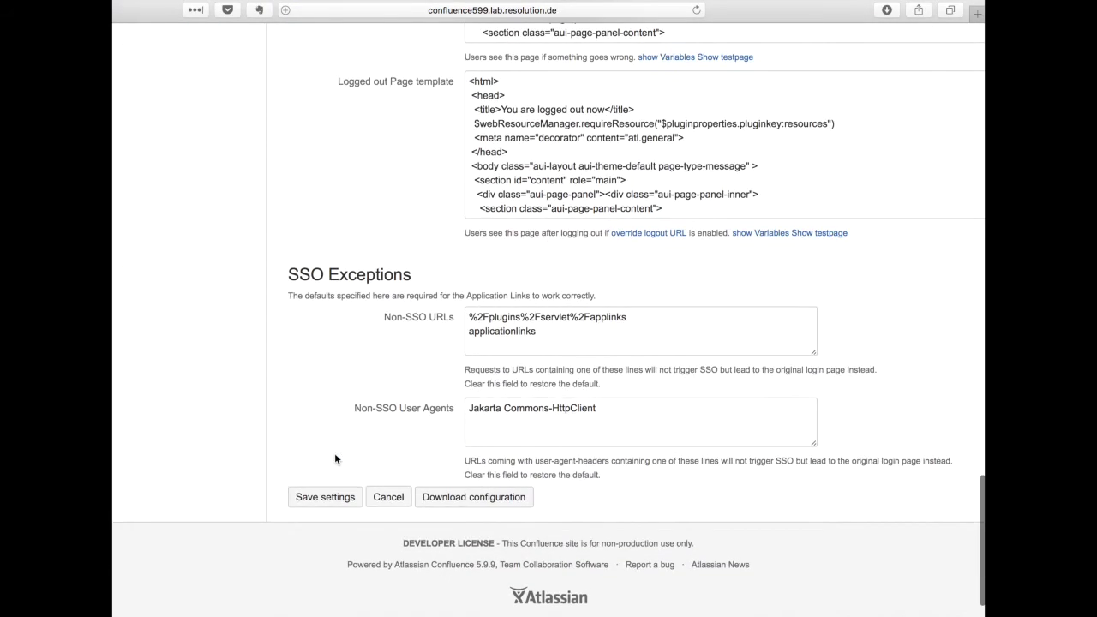
{"action": "left_click", "coordinate": [337, 498]}
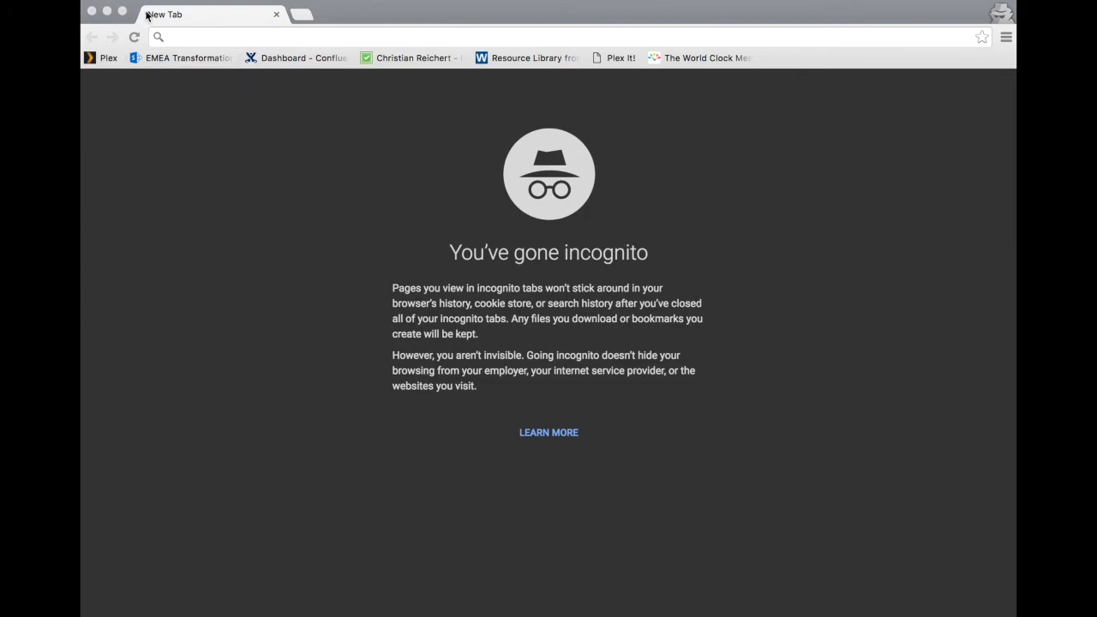
{"action": "left_click", "coordinate": [207, 36]}
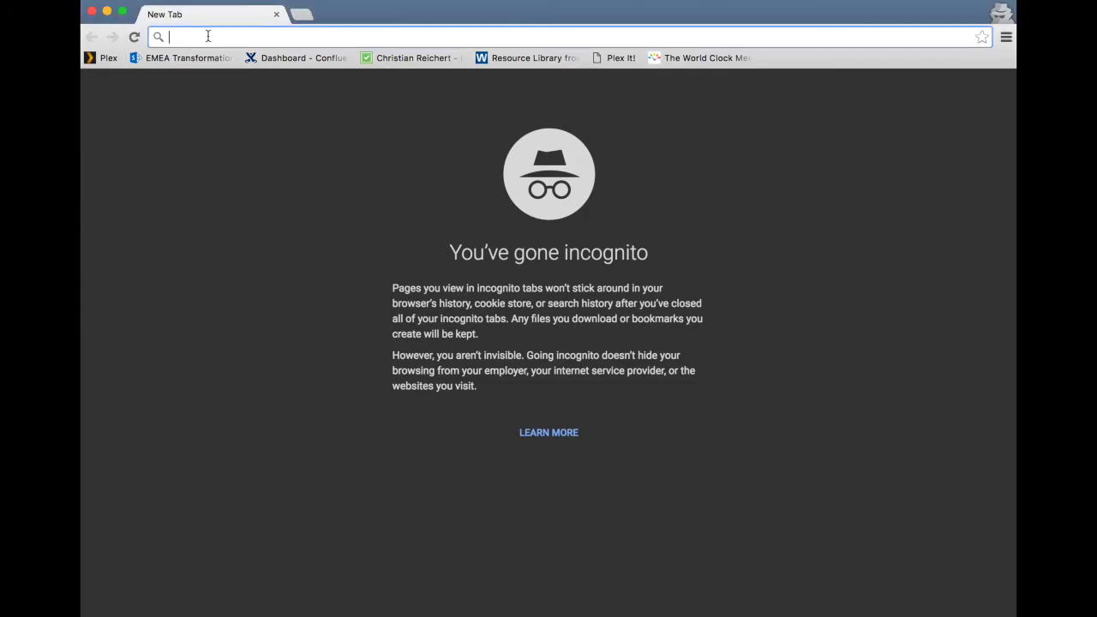
{"action": "type", "text": "https://confluence599.lab.resolution.de/"}
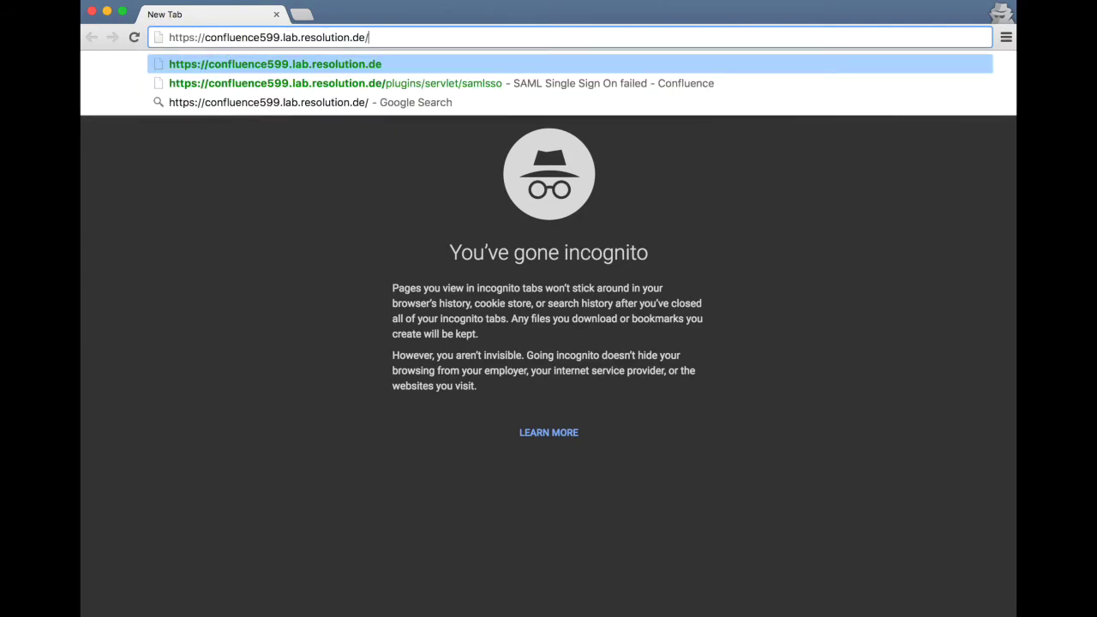
{"action": "key", "text": "Return"}
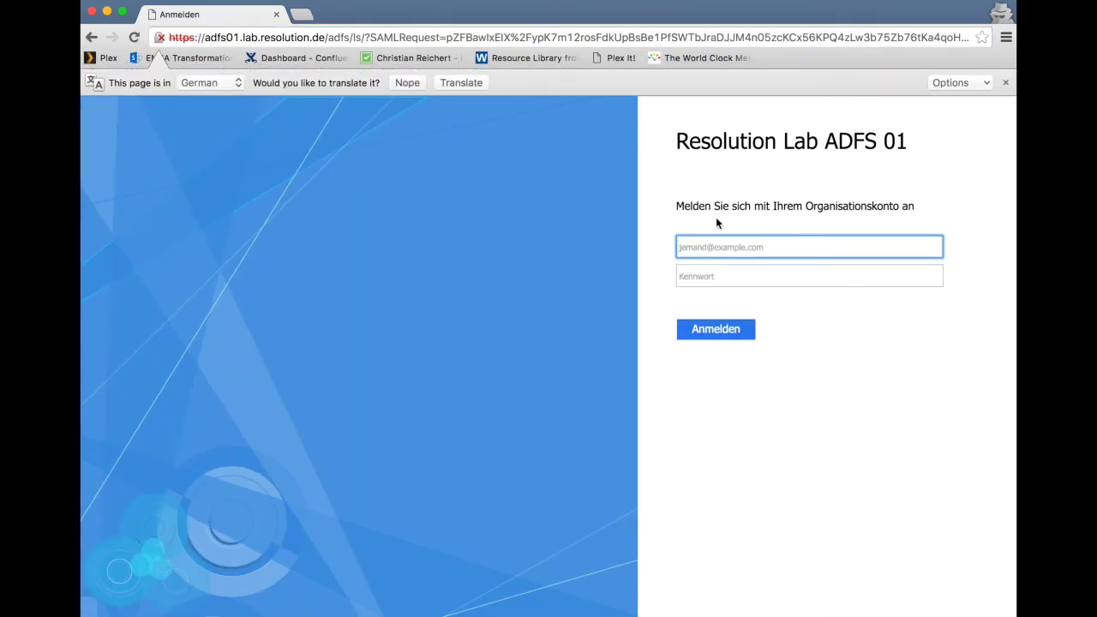
- Sign in to AD FS with the test account's user name and password
{"action": "key", "text": "BackSpace"}
{"action": "key", "text": "BackSpace"}
{"action": "key", "text": "Tab"}
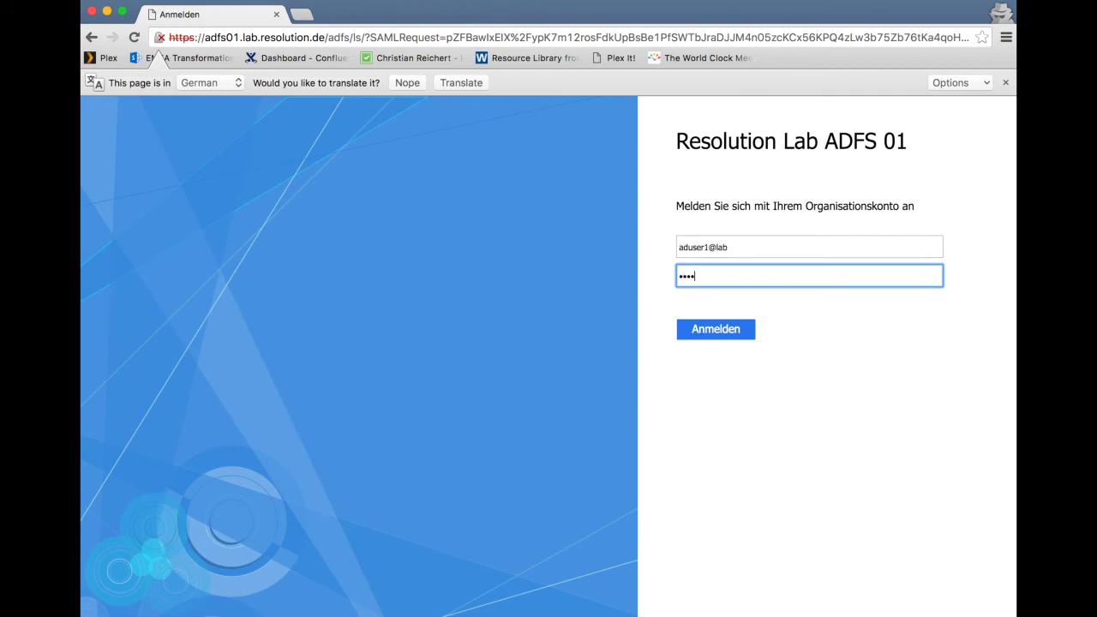
{"action": "left_click", "coordinate": [703, 330]}
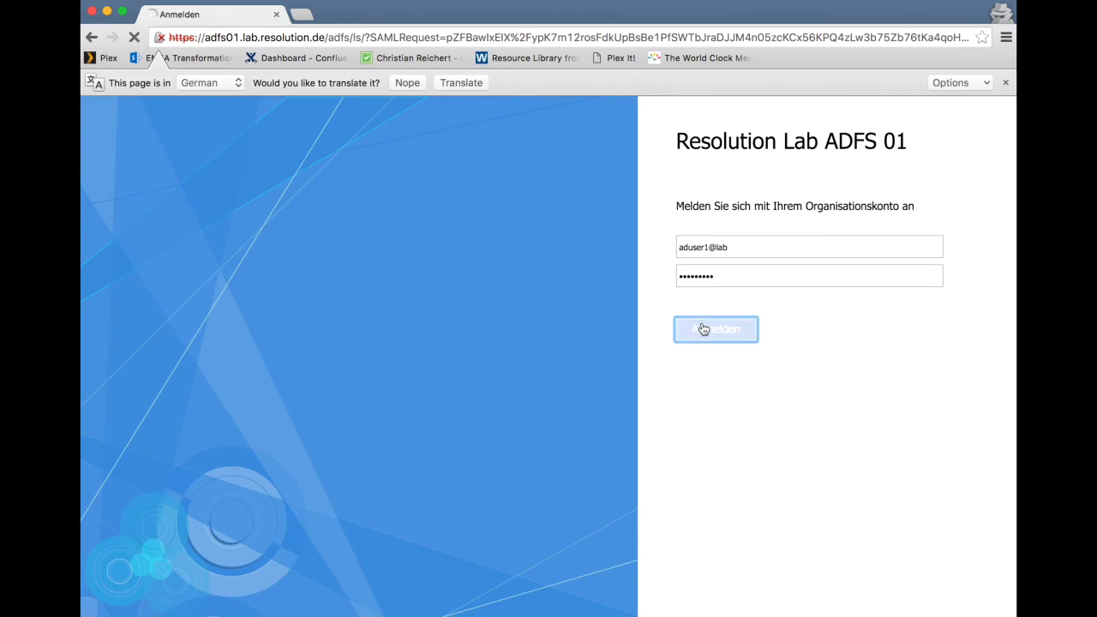